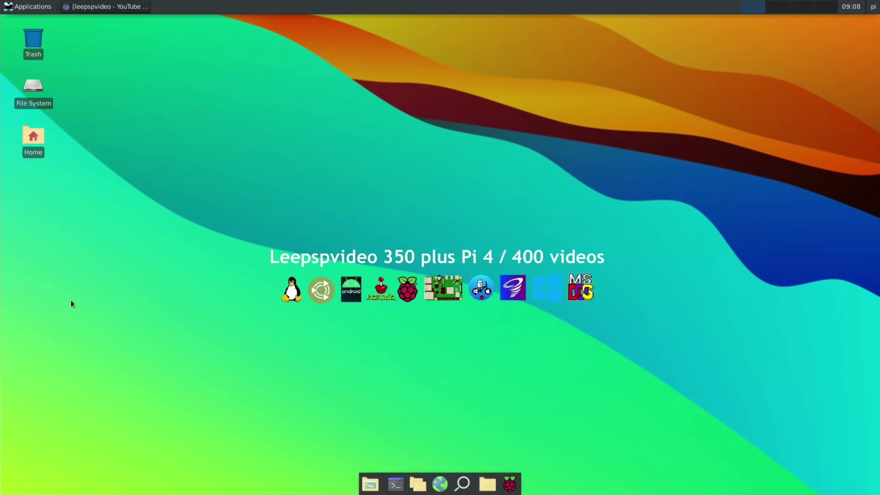
- Restore the YouTube window, go to the Program Launchers tab and search 'leepspvideo xfce'
left_click(97, 7)
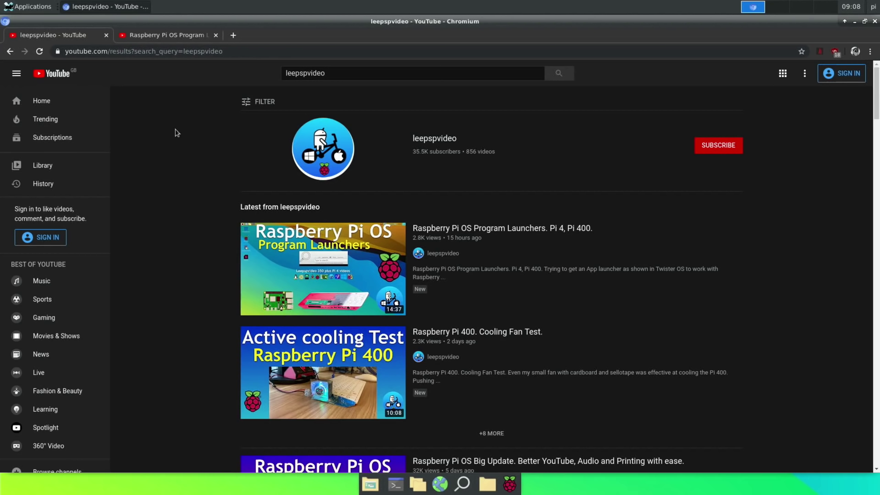
left_click(150, 37)
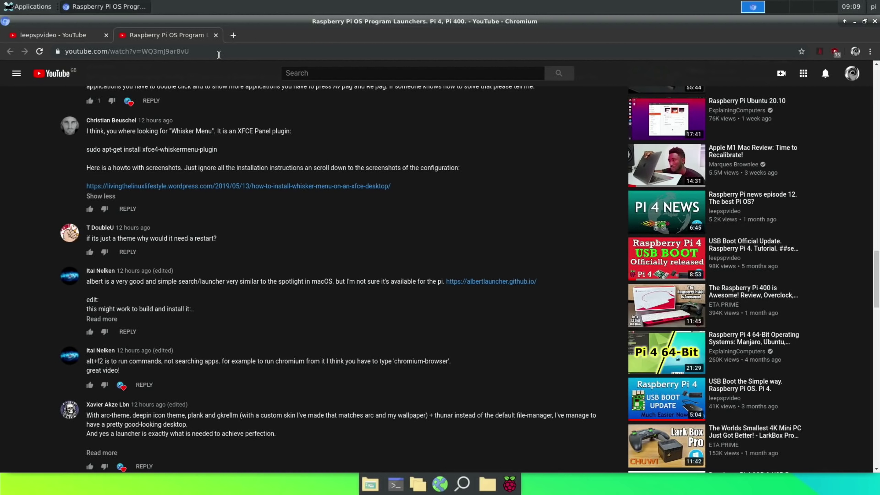
left_click(297, 73)
- Load the leepspvideo xfce results, then close both YouTube tabs so Chromium quits
left_click(297, 91)
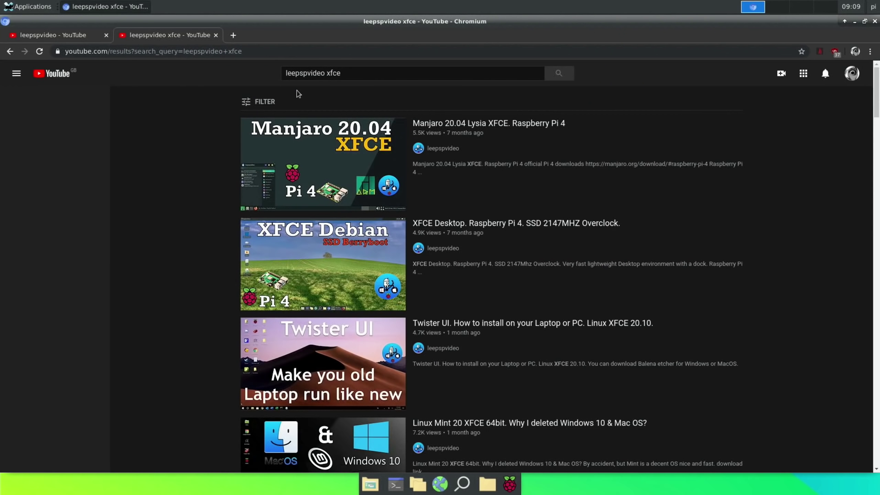
mouse_move(322, 276)
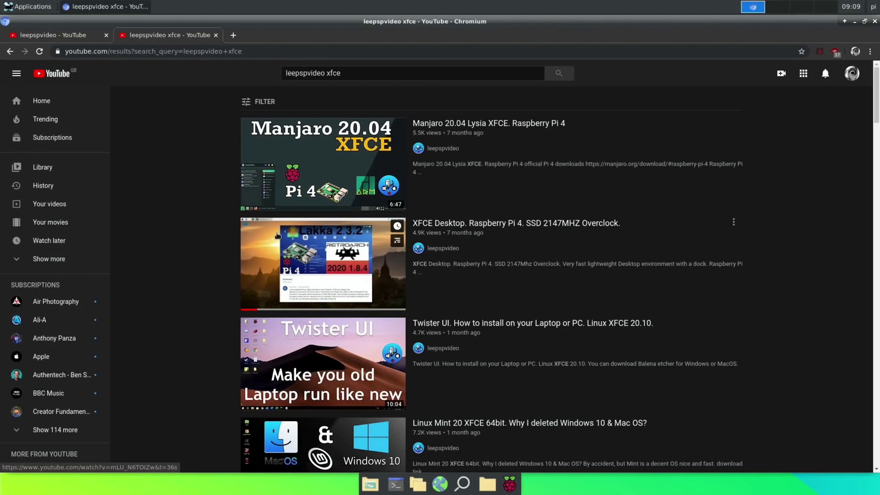
left_click(215, 35)
left_click(106, 35)
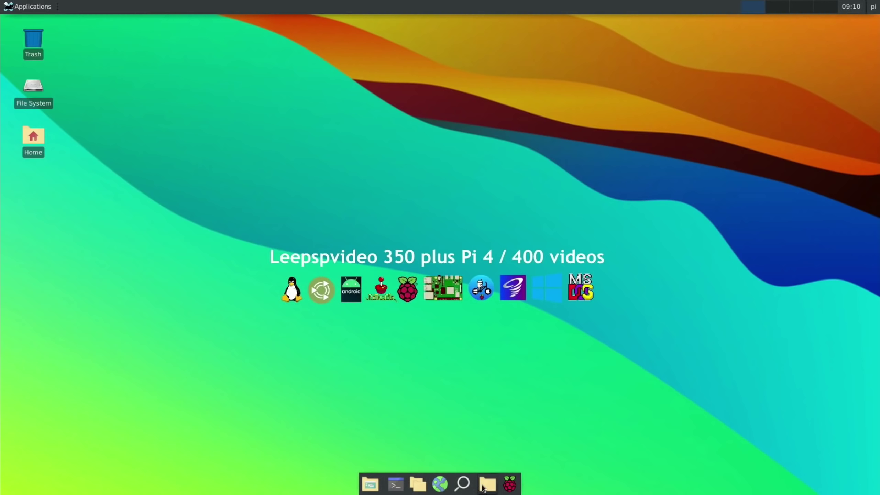
left_click(463, 483)
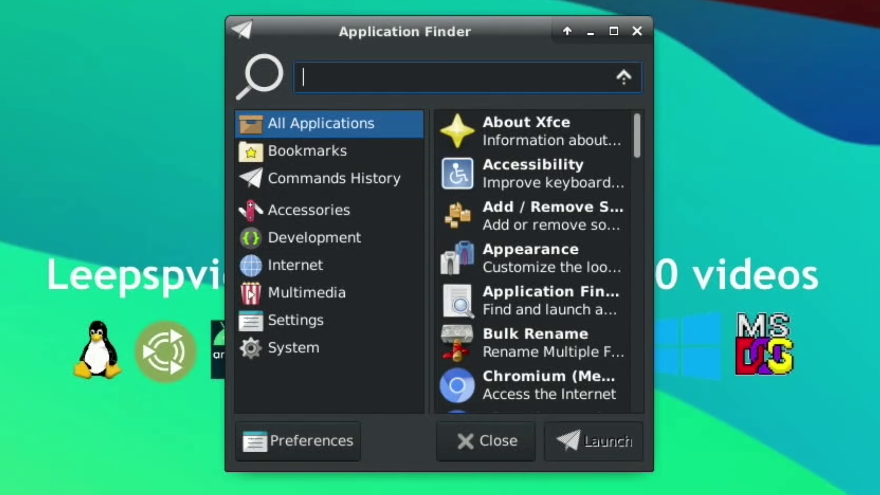
type("disp")
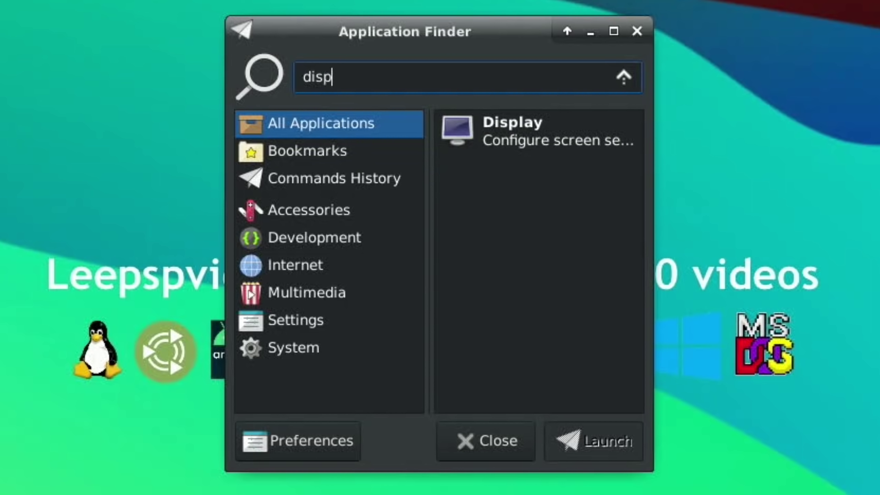
key("BackSpace")
key("BackSpace")
key("BackSpace")
key("BackSpace")
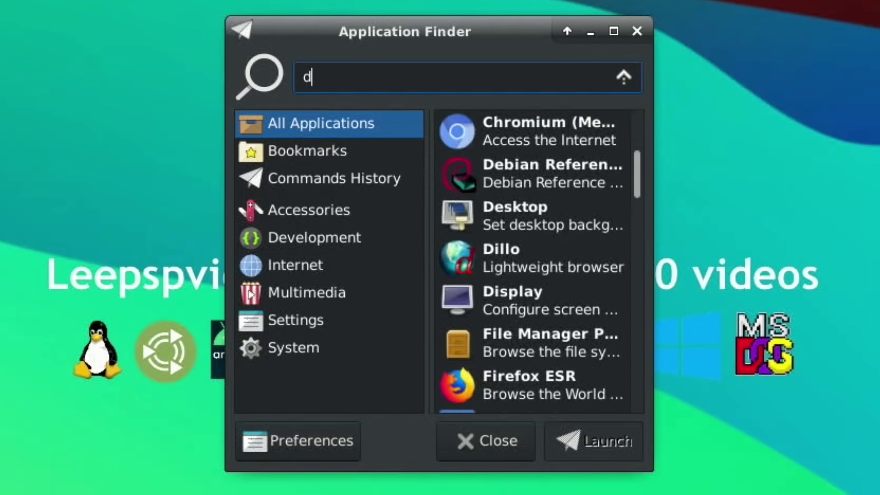
type("chr")
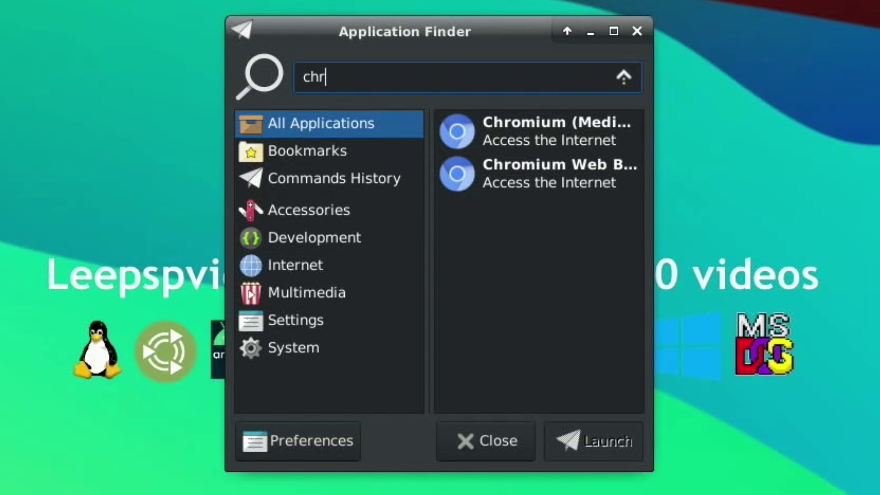
key("BackSpace")
key("BackSpace")
key("BackSpace")
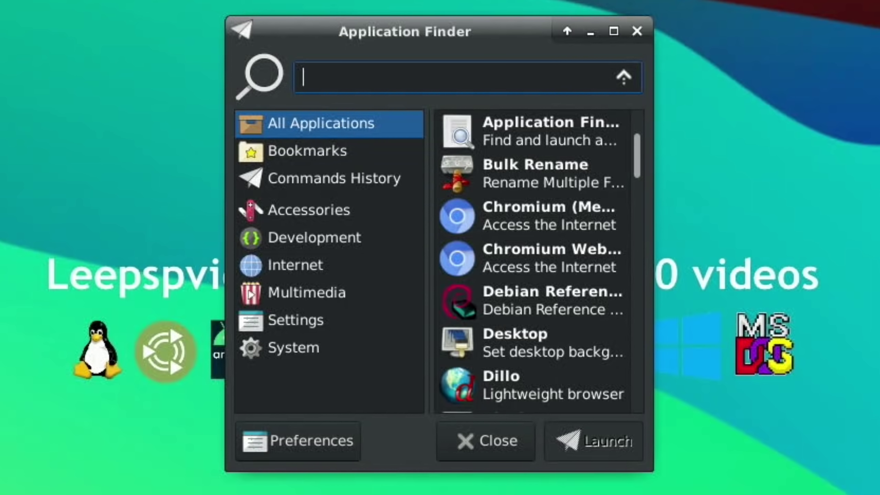
type("fil")
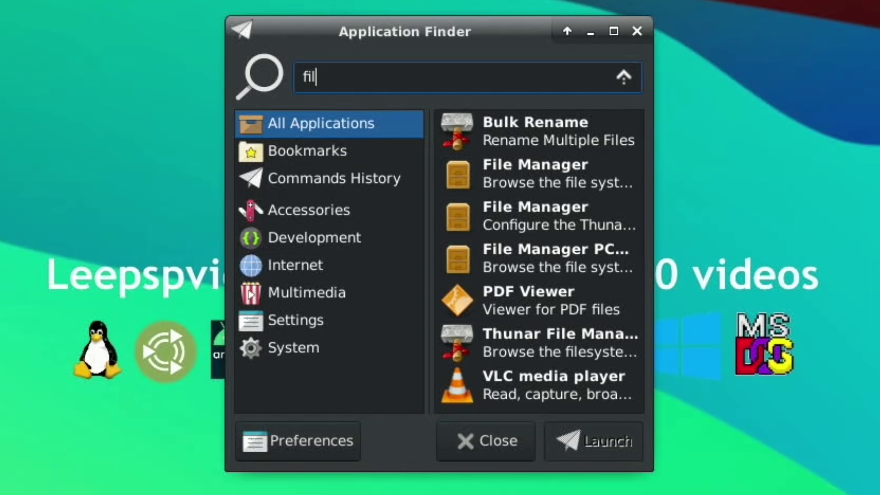
type("es")
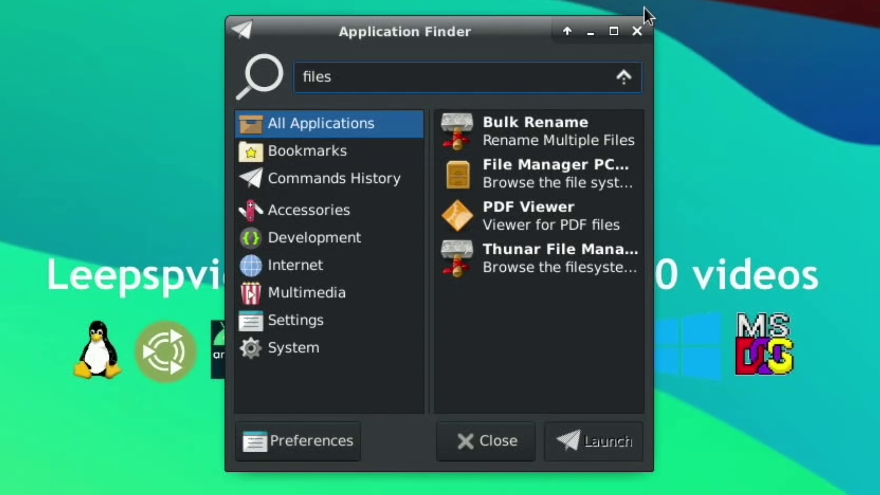
left_click(637, 32)
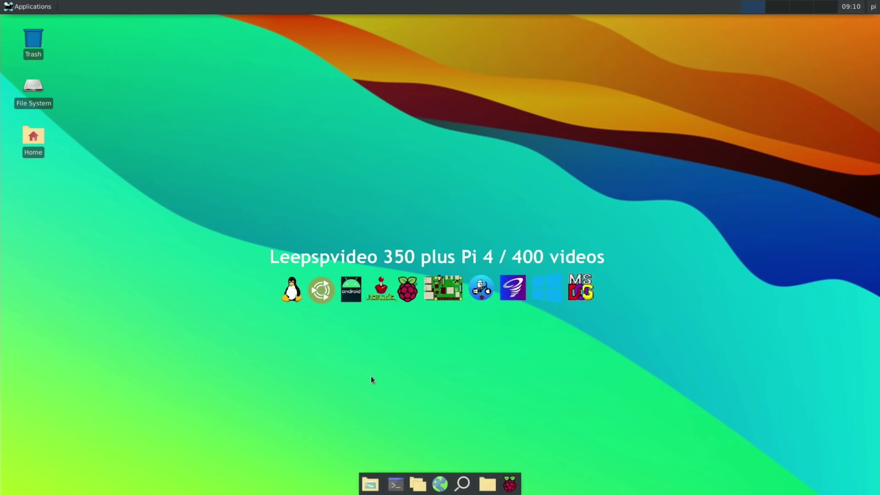
- Open Application Finder, look over its General preferences, then close them
left_click(461, 484)
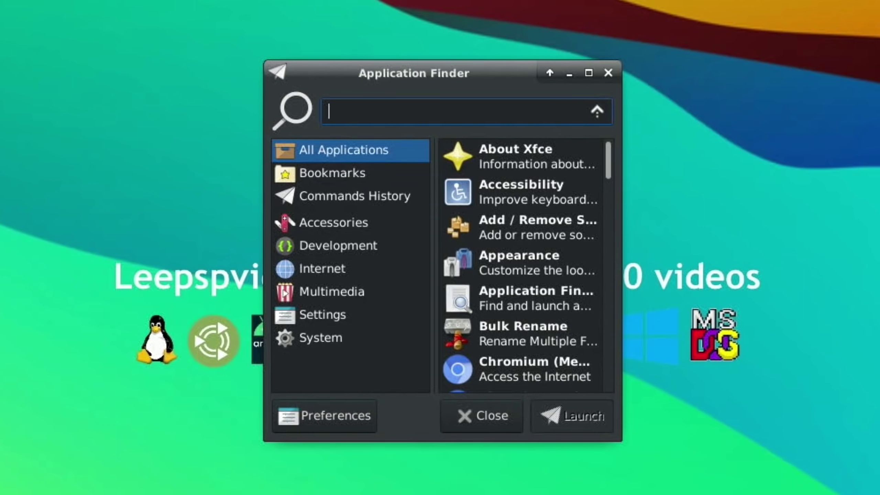
left_click(321, 417)
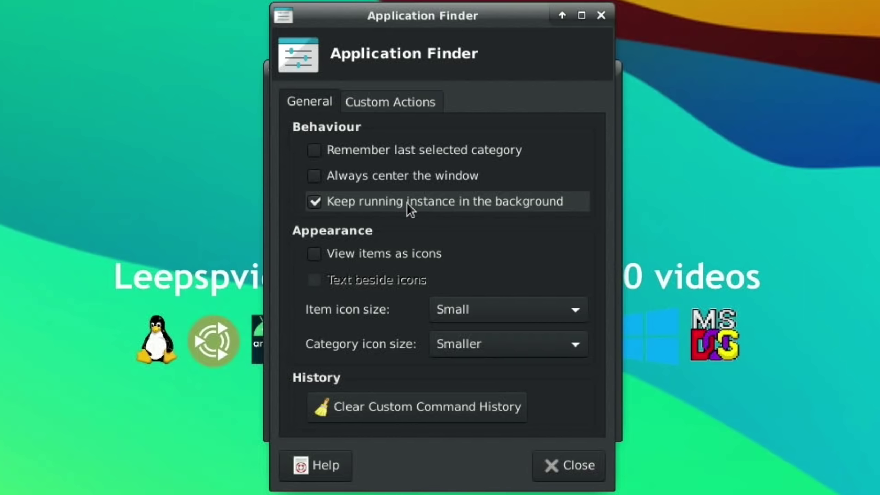
mouse_move(407, 202)
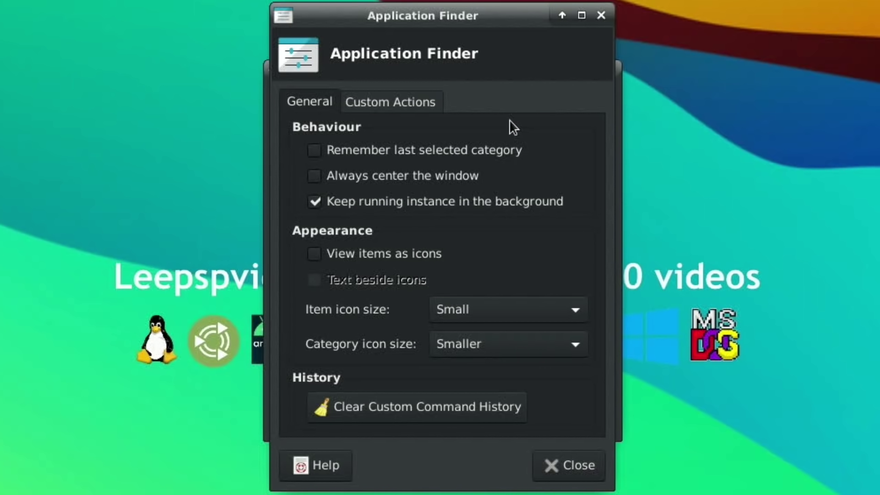
left_click(607, 19)
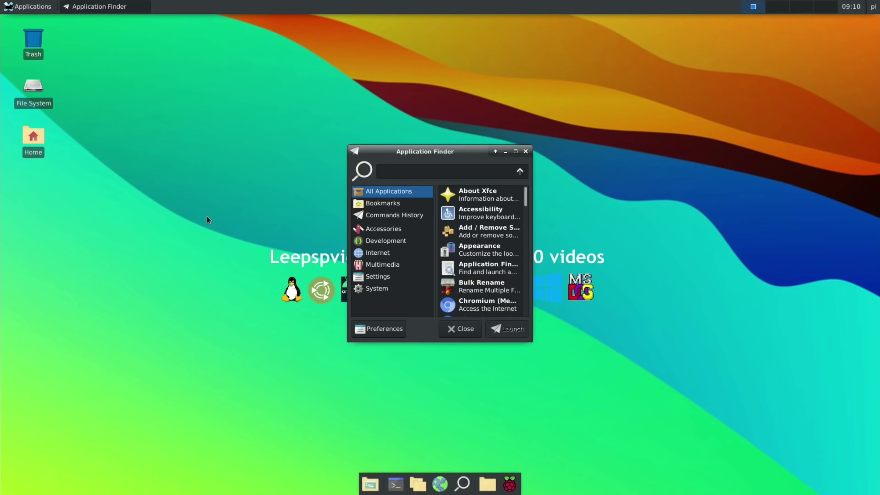
- From the Home folder, browse the network and connect to the WDMyCloud drive
left_click(34, 138)
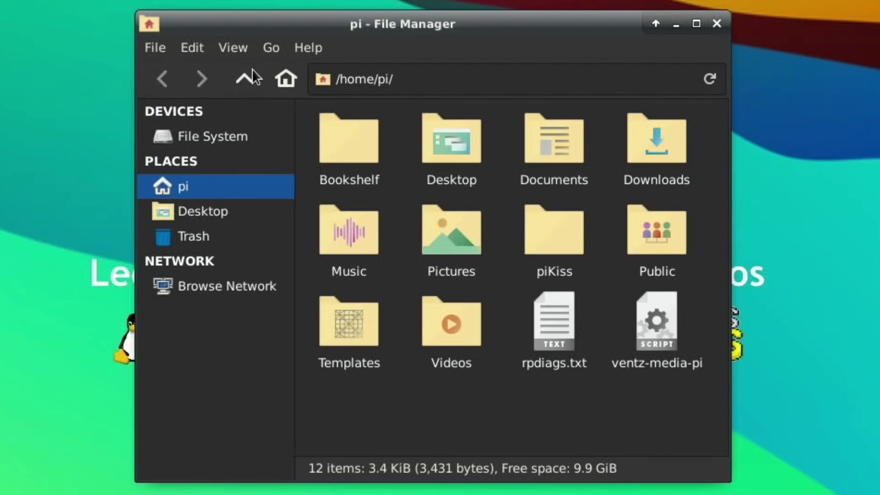
left_click(271, 47)
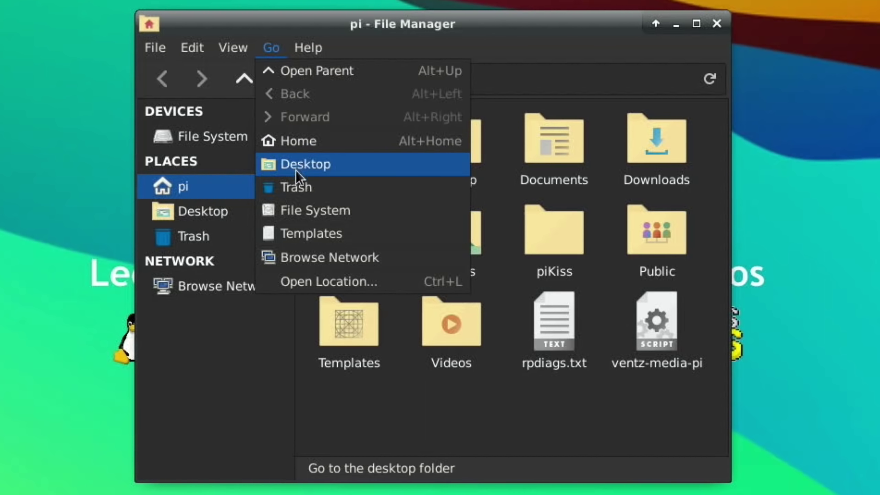
left_click(325, 258)
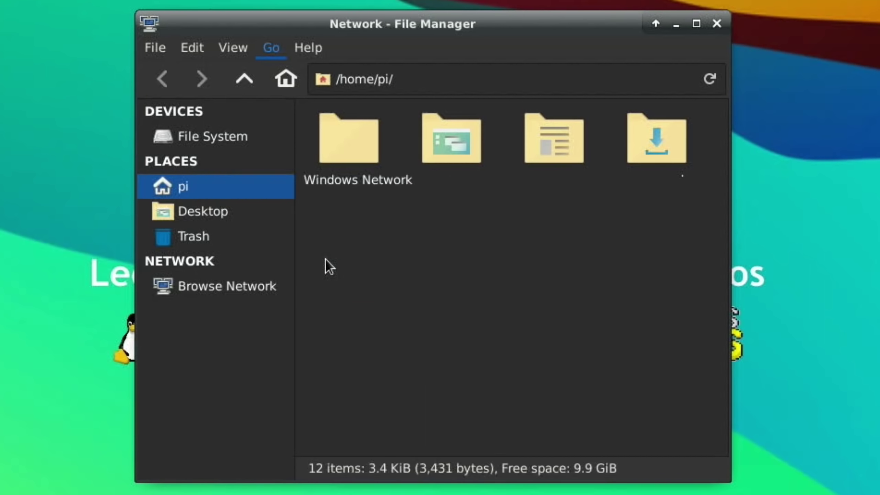
double_click(354, 163)
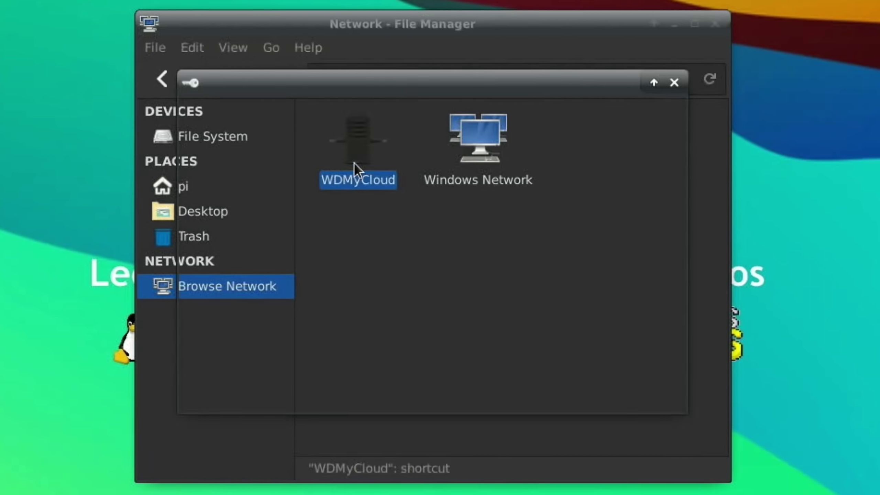
left_click(622, 391)
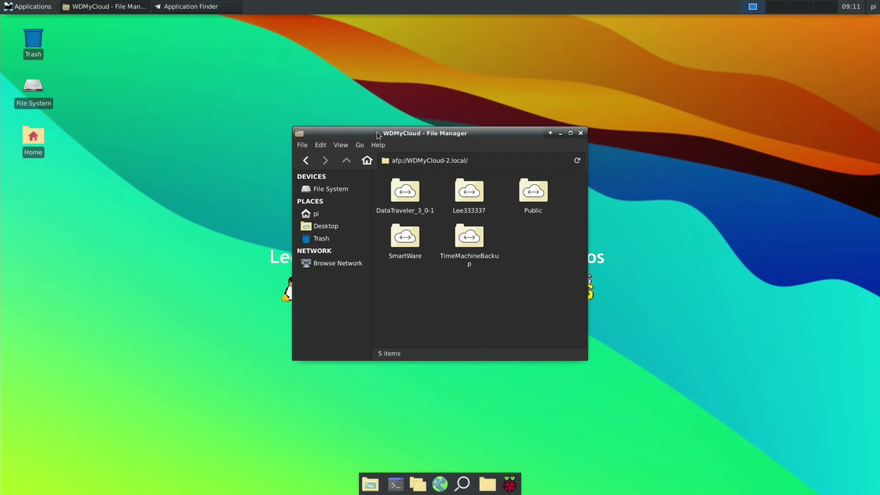
- Drag the WDMyCloud file manager window aside and close it
left_click_drag(312, 23, 157, 24)
left_click_drag(302, 132, 247, 130)
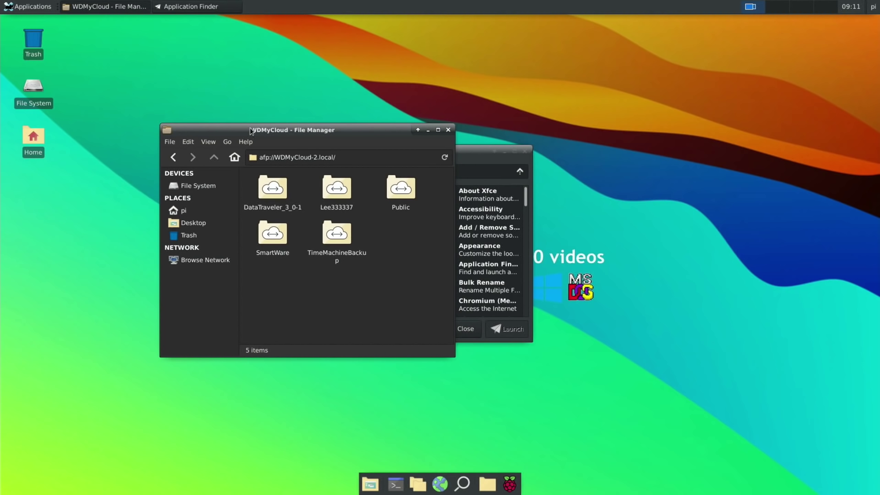
left_click(447, 129)
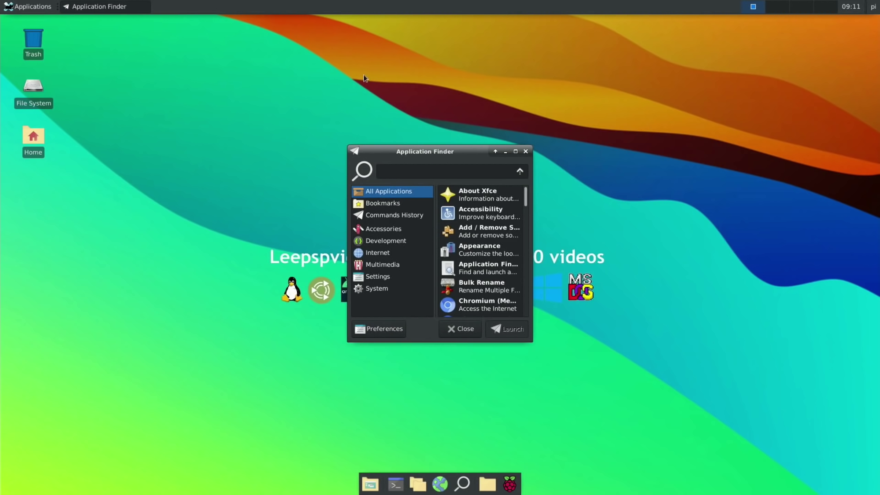
- Close Application Finder and log out of the Xfce session from the Applications menu
left_click(33, 7)
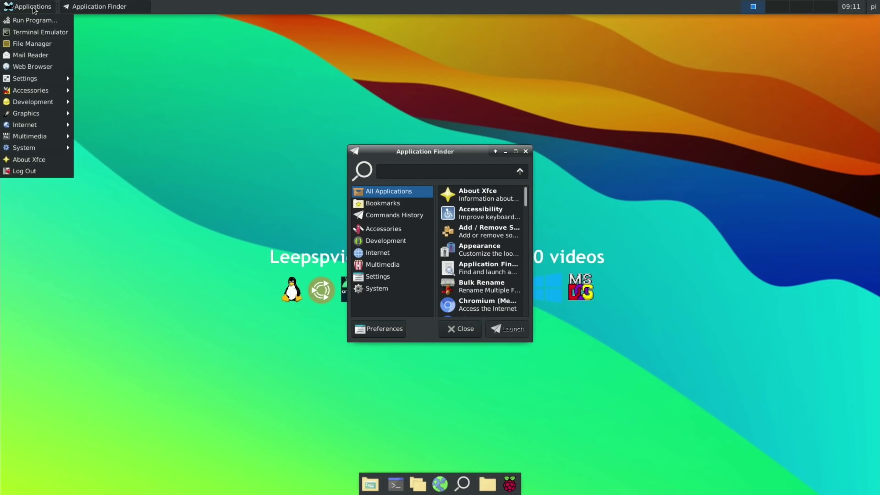
mouse_move(55, 104)
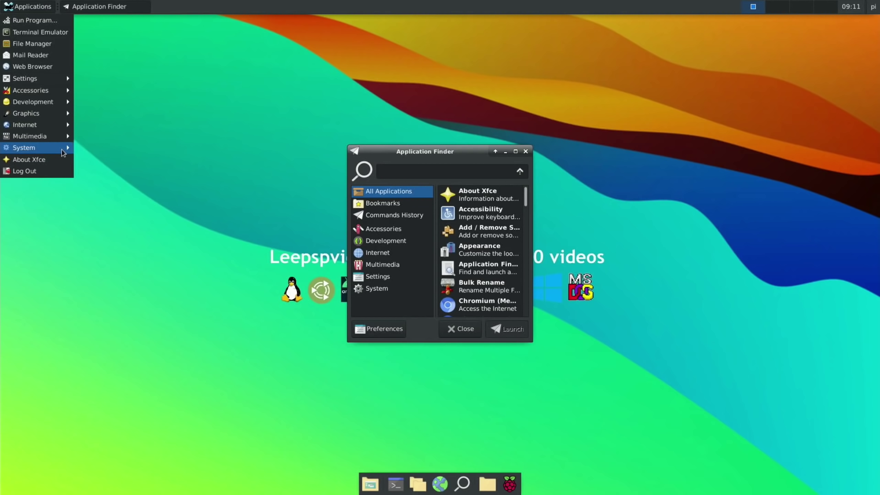
left_click(100, 162)
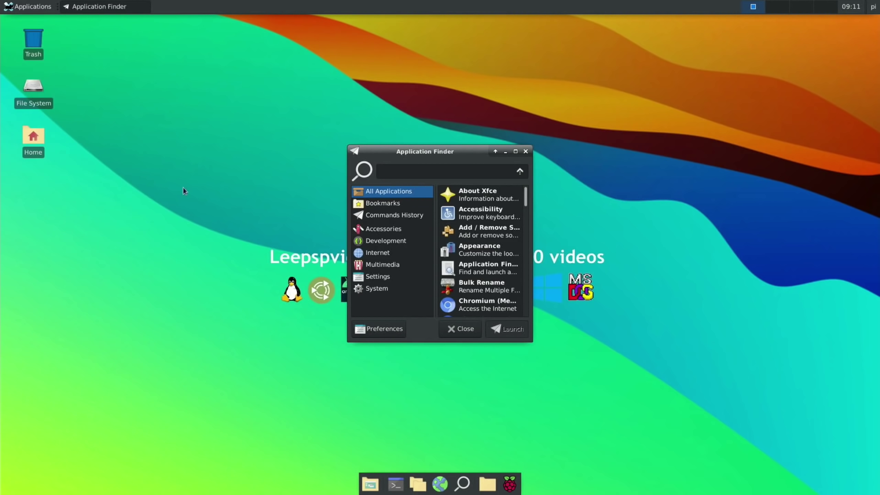
left_click(461, 333)
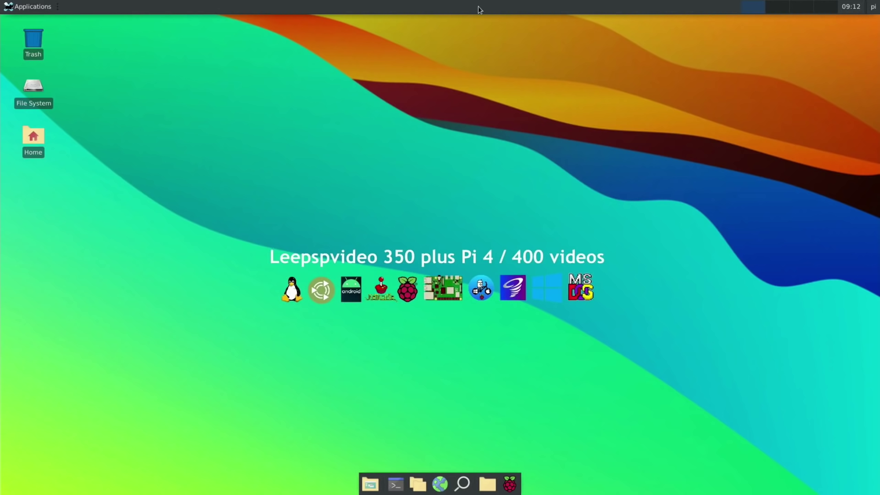
left_click(27, 7)
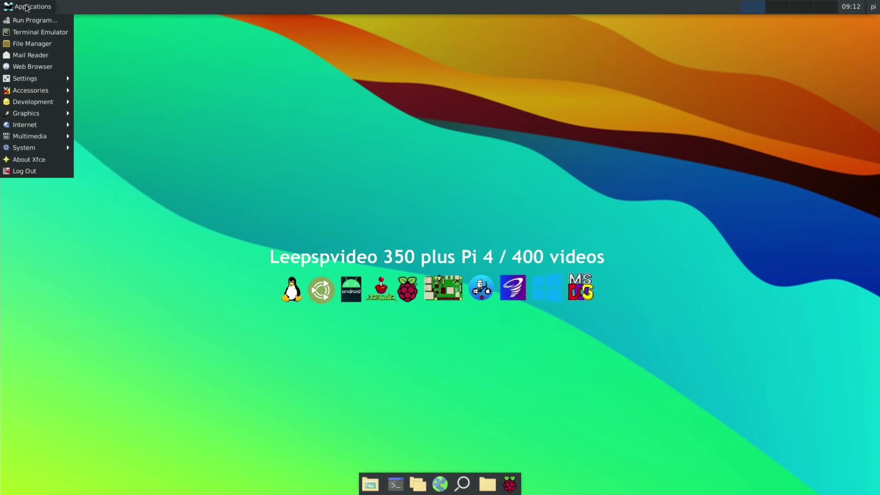
left_click(23, 171)
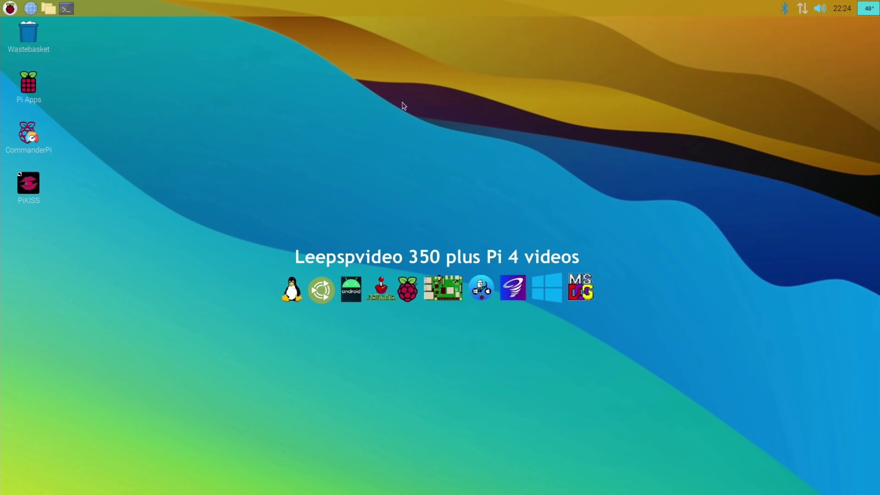
- In Panel Preferences, set the solid background colour to #D7D4CA with opacity 255
right_click(411, 10)
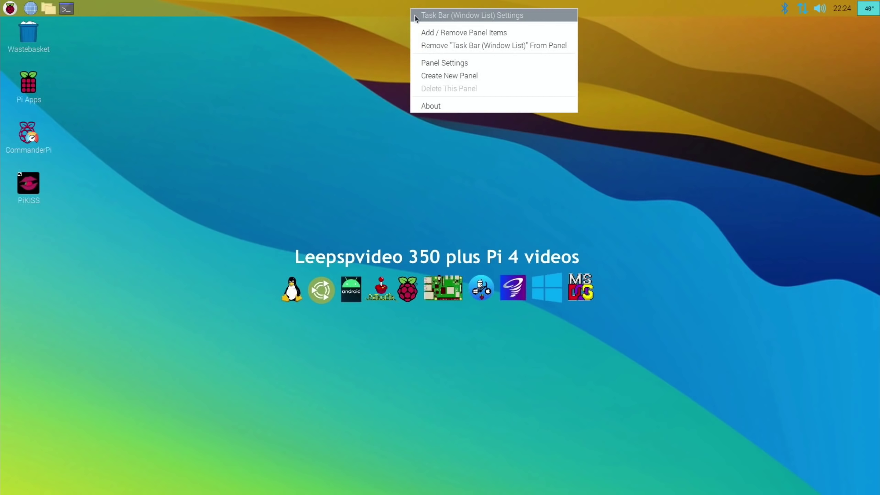
left_click(435, 63)
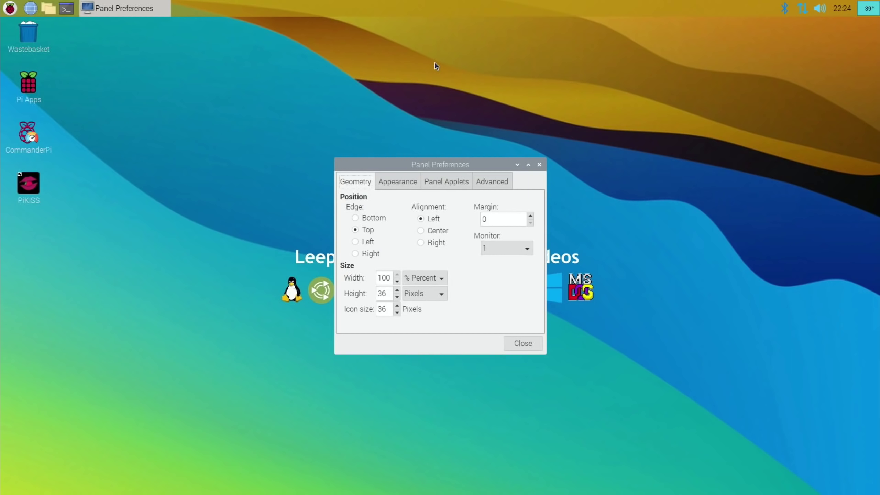
left_click(416, 177)
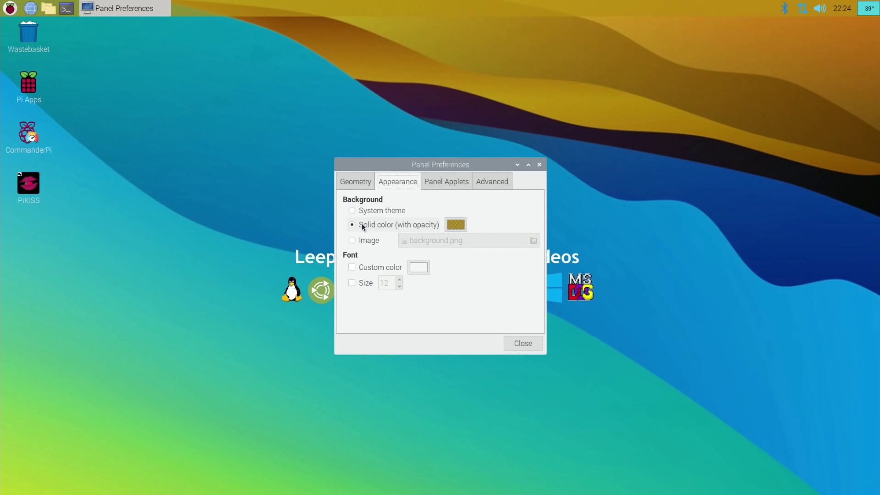
left_click(456, 224)
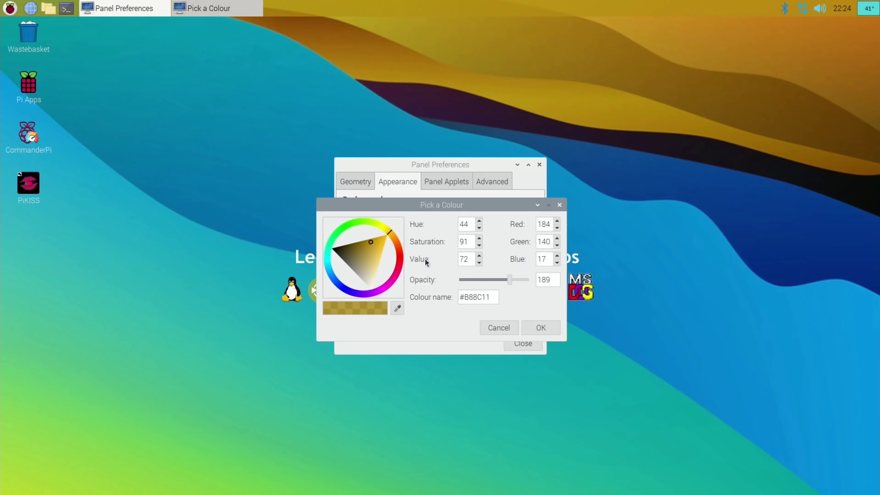
left_click_drag(369, 277, 366, 280)
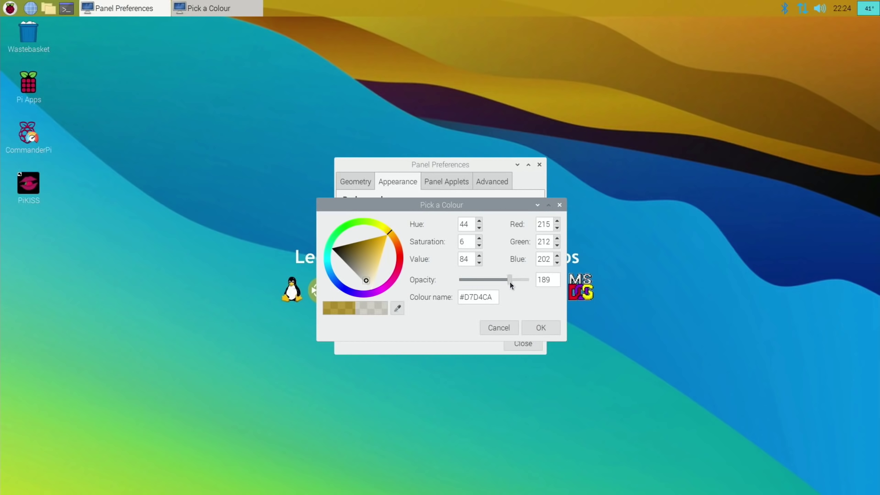
left_click_drag(510, 279, 544, 285)
left_click(540, 327)
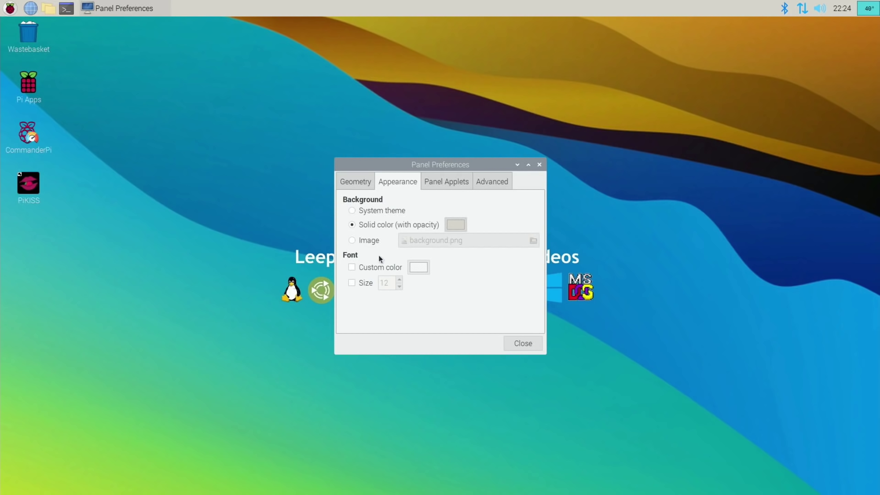
- Close Panel Preferences and open the desktop's Appearance Settings
left_click(510, 342)
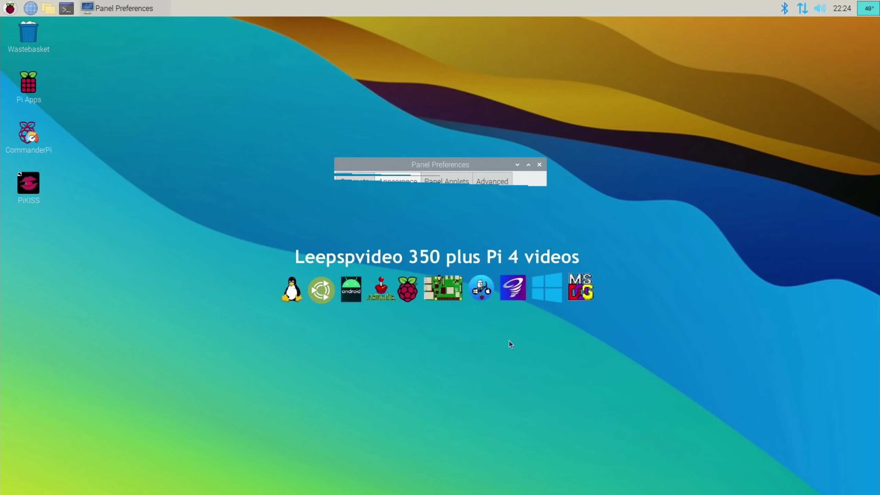
right_click(244, 199)
left_click(295, 300)
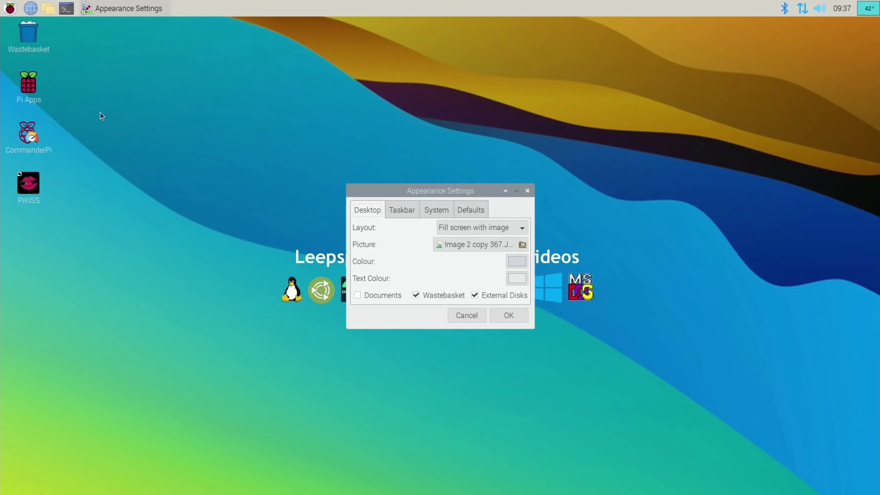
- Open the file manager at /usr/share/rpd-wallpaper by pasting the path over /home/pi
left_click(51, 13)
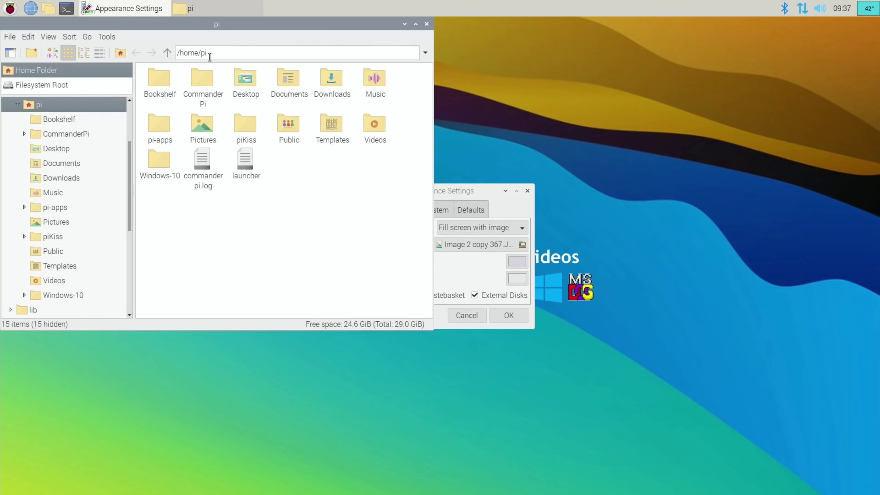
left_click_drag(210, 56, 171, 55)
right_click(187, 54)
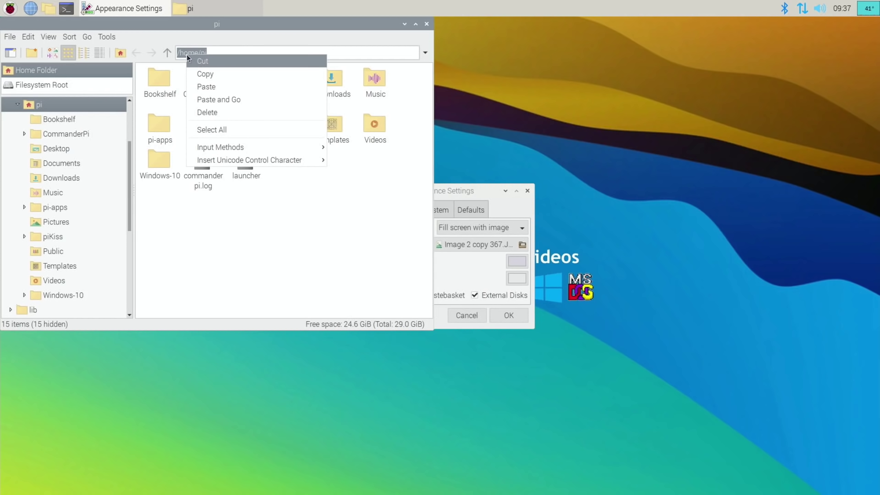
left_click(218, 87)
key("Return")
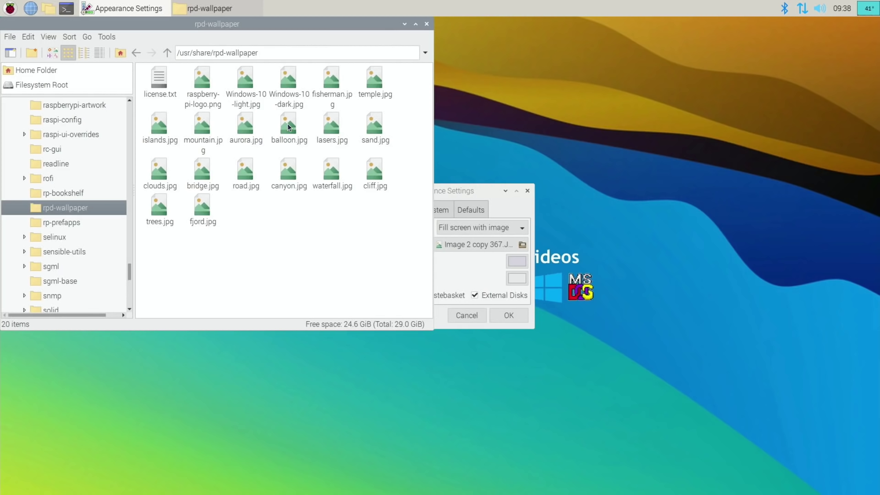
double_click(374, 170)
double_click(335, 172)
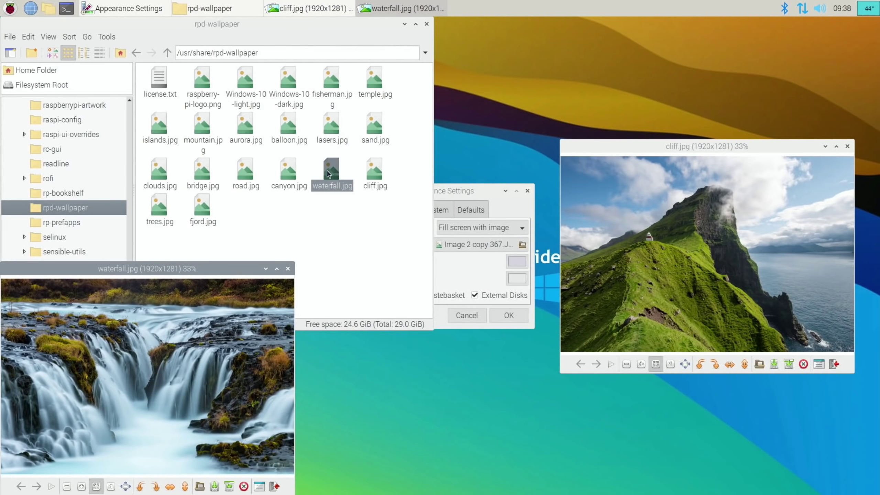
double_click(301, 174)
double_click(237, 173)
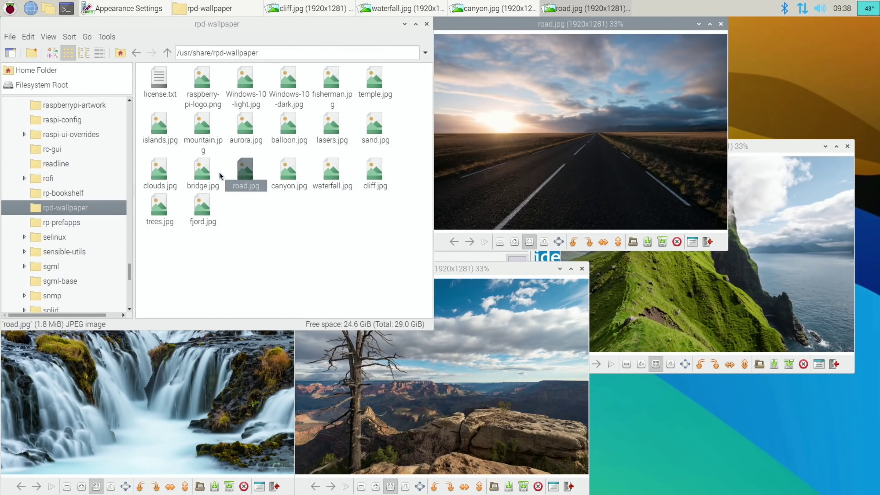
double_click(204, 175)
double_click(196, 207)
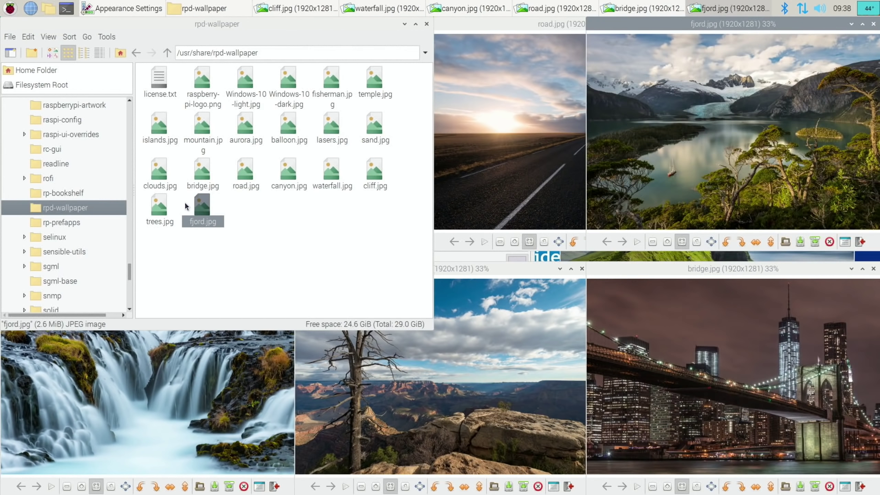
double_click(166, 207)
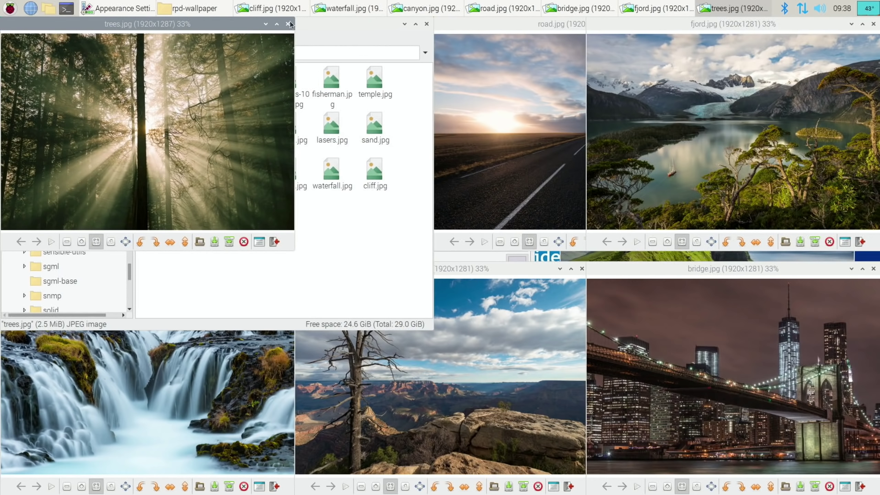
left_click(286, 24)
left_click(873, 24)
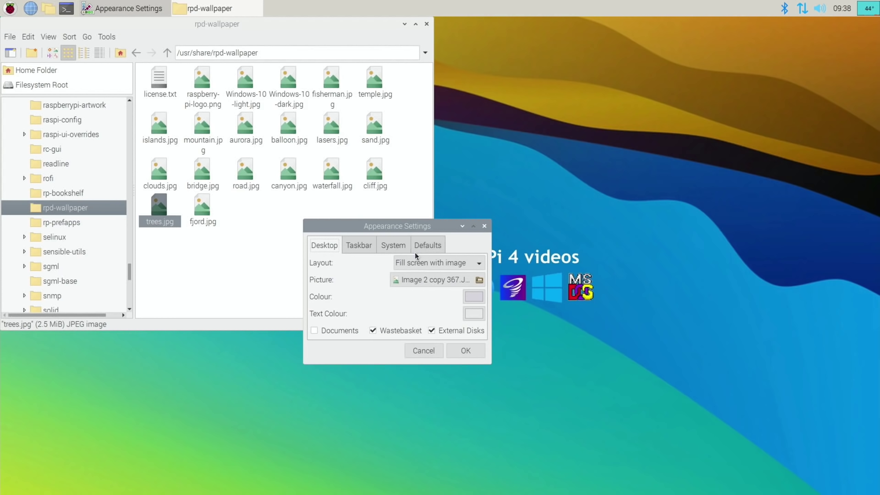
left_click(414, 280)
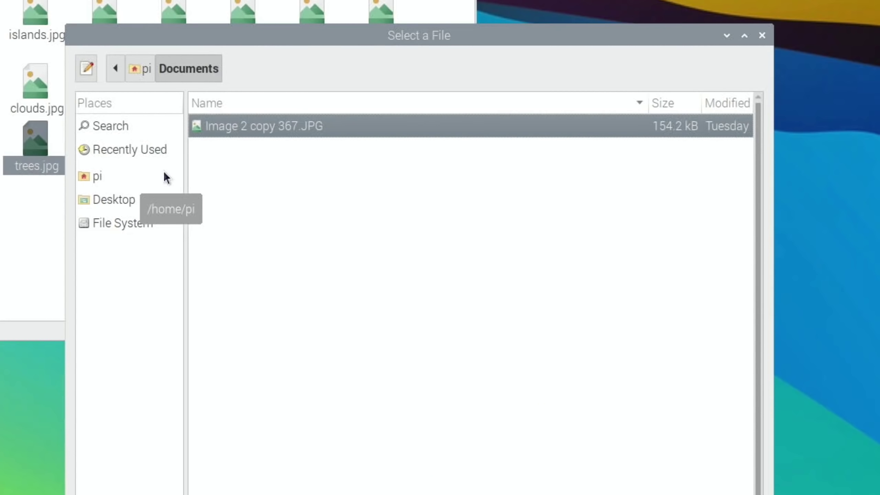
- In the picture chooser, browse File System to /usr/share/rpd-wallpaper
left_click(100, 149)
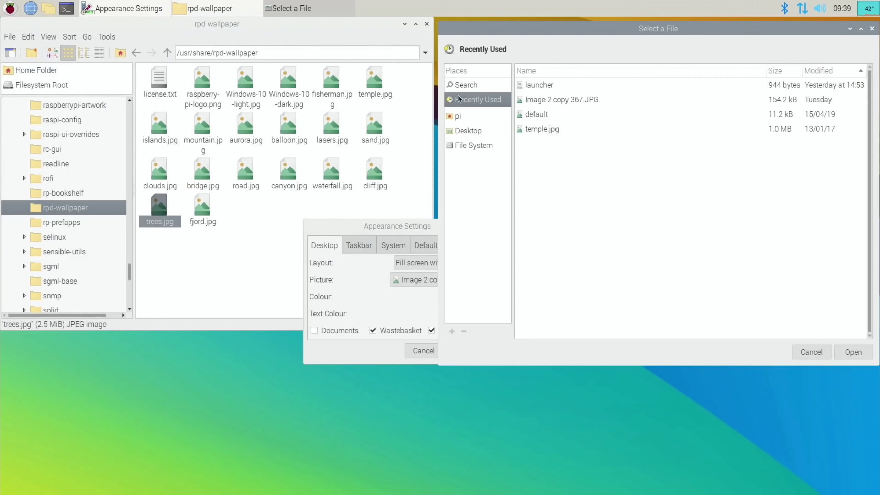
left_click(459, 146)
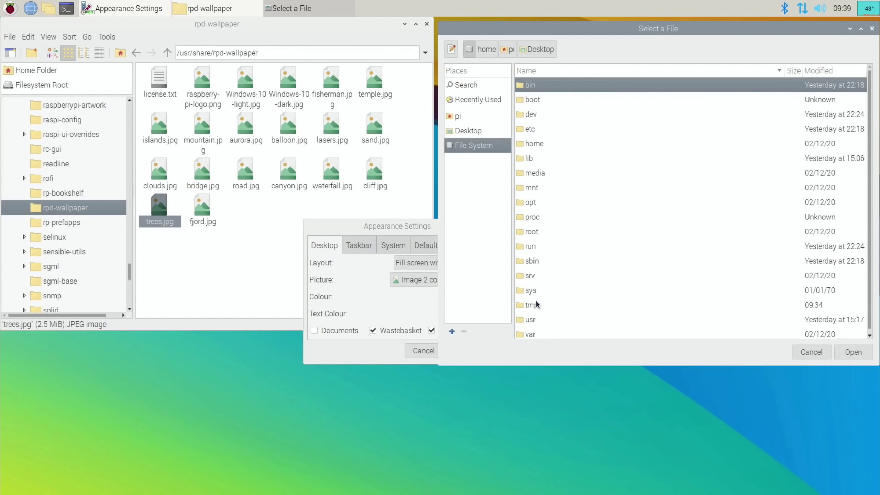
double_click(530, 320)
double_click(530, 183)
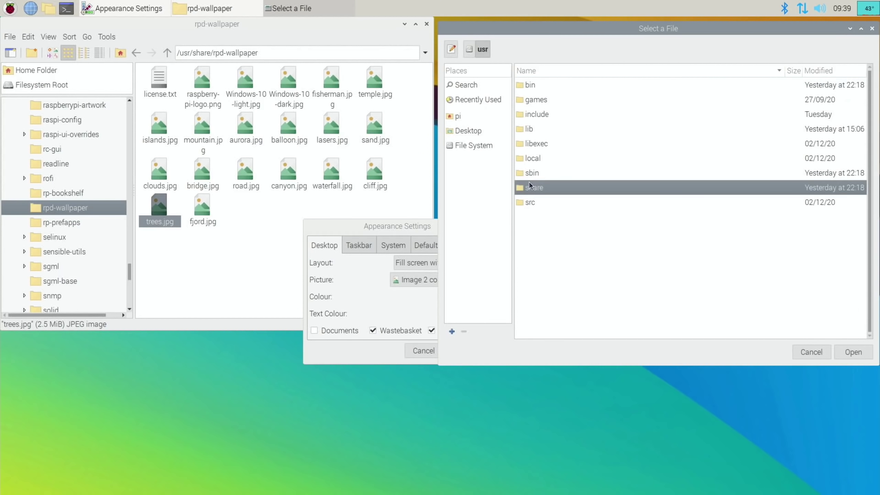
scroll(561, 228, "down", 15)
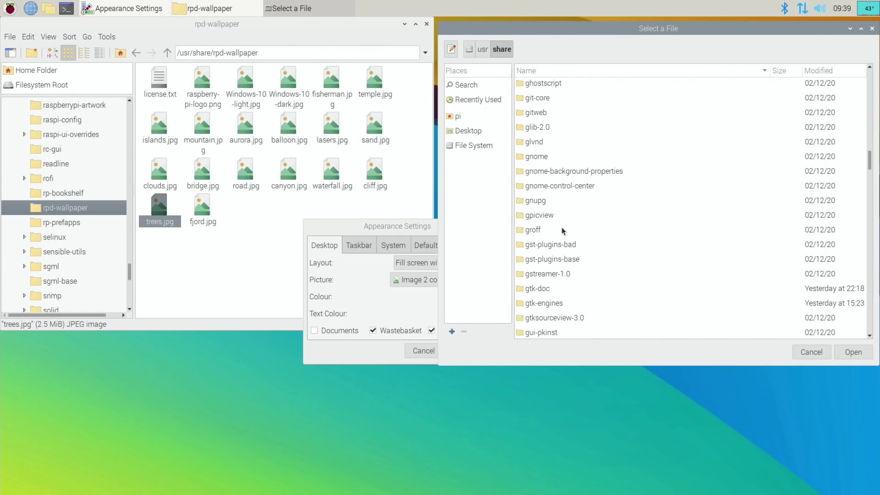
scroll(562, 229, "down", 15)
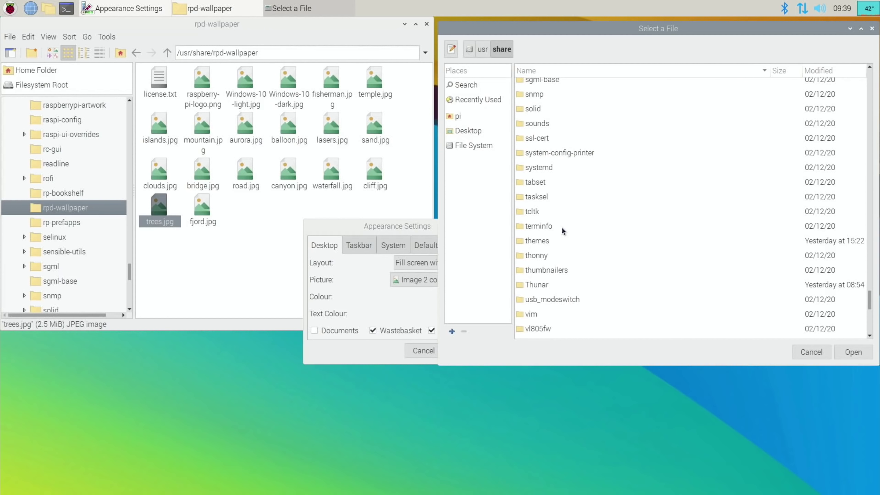
double_click(540, 291)
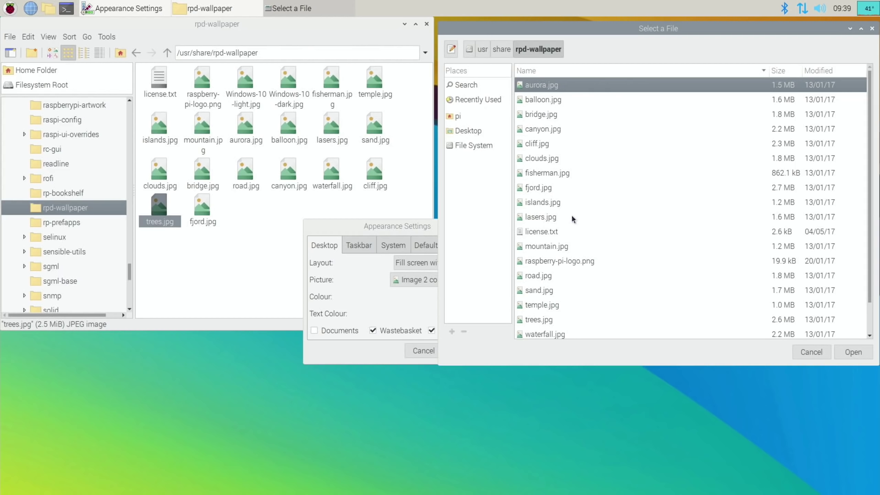
- Apply temple.jpg as the wallpaper and close the wallpaper folder window
double_click(539, 304)
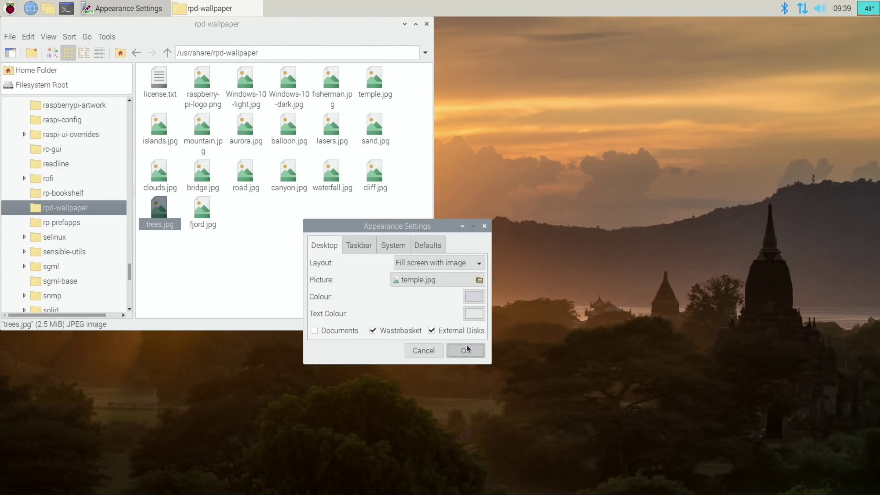
left_click(466, 350)
left_click(427, 24)
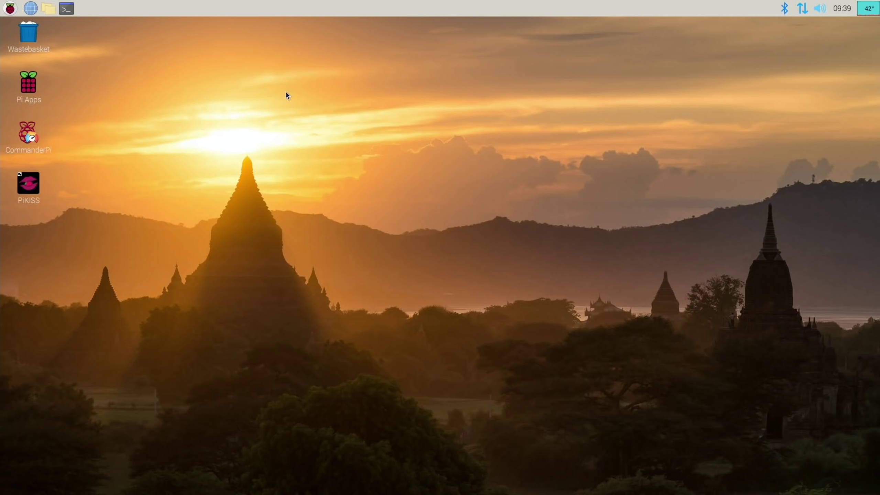
- Launch Chromium and search 'xfce on the pi' to reach the Raspberry Pi Forums guide
left_click(30, 8)
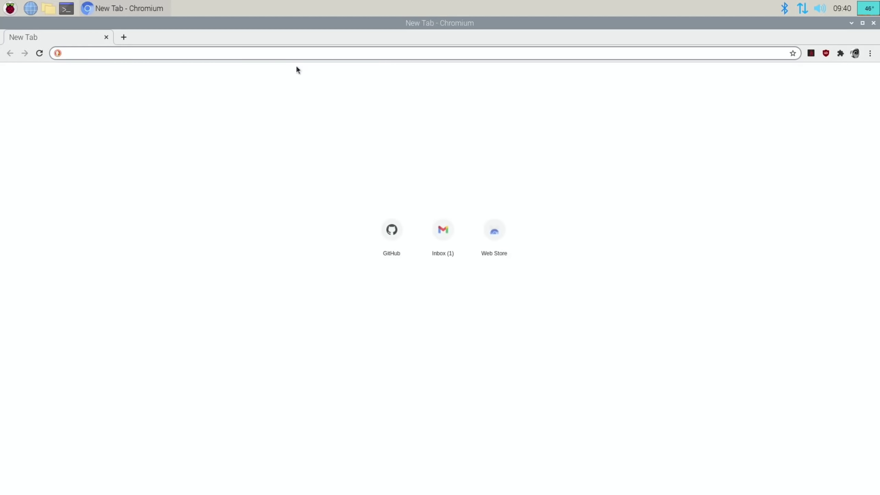
left_click(222, 55)
type("xfce")
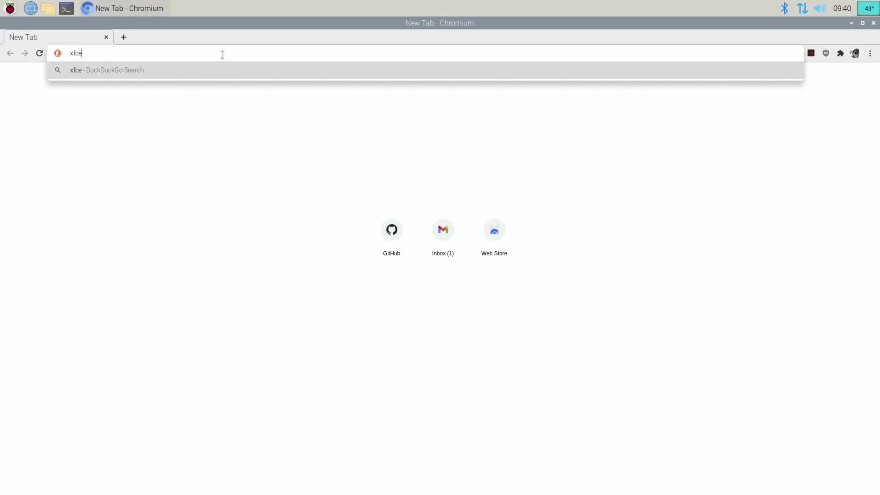
type(" on the p")
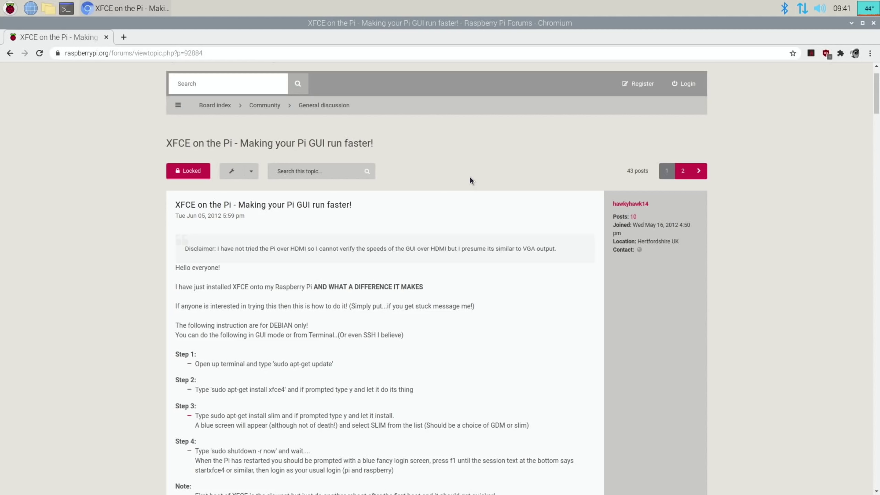
scroll(470, 176, "down", 3)
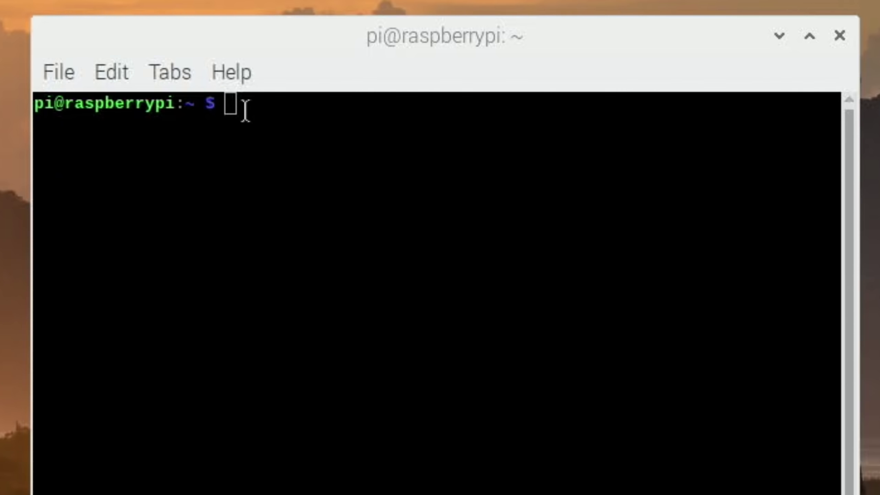
- Run sudo apt-get install xfce4 and confirm the installation with y
right_click(248, 111)
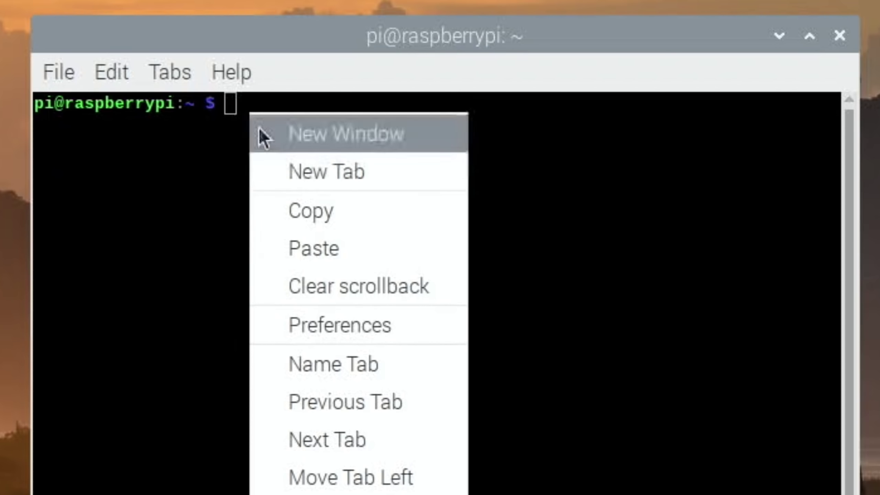
left_click(336, 249)
key("BackSpace")
key("Return")
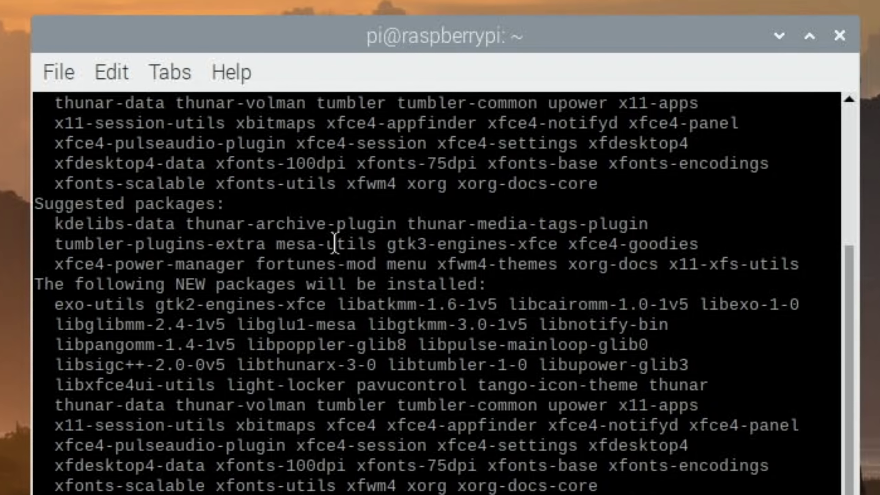
type("y")
key("Return")
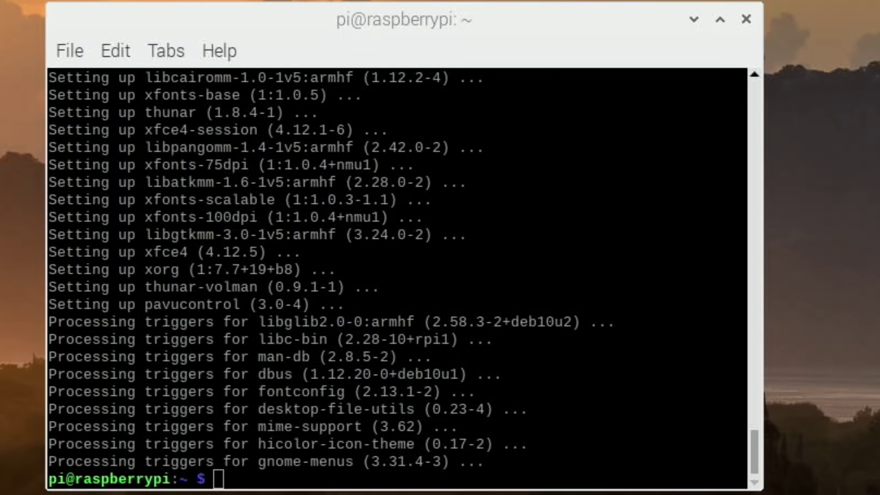
- Install SLiM, choose slim as the default display manager, and paste the restart command
right_click(224, 483)
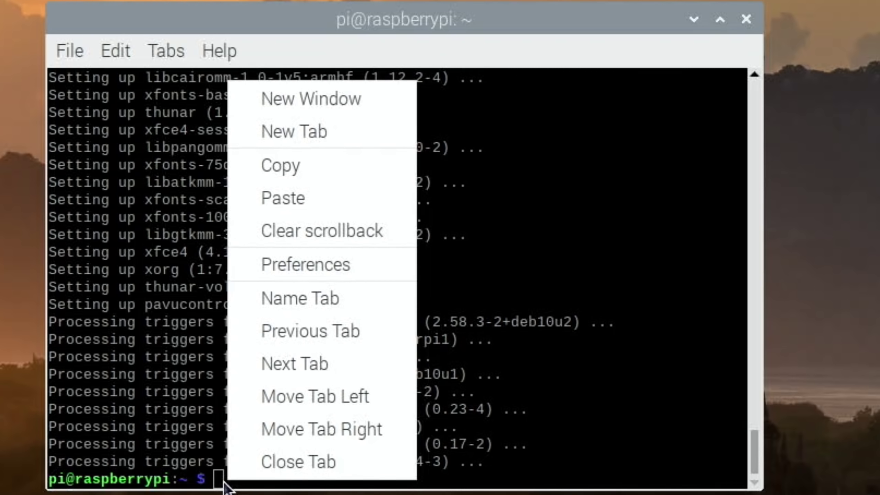
left_click(295, 202)
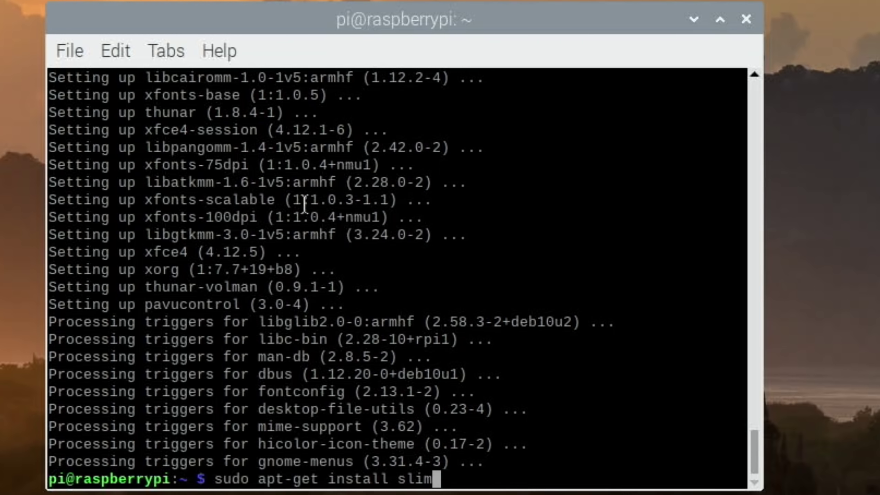
key("Return")
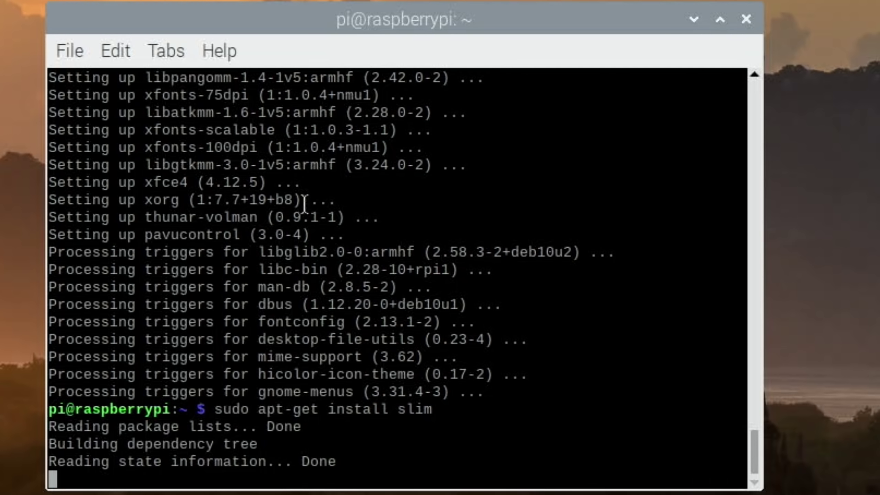
type("y")
key("Return")
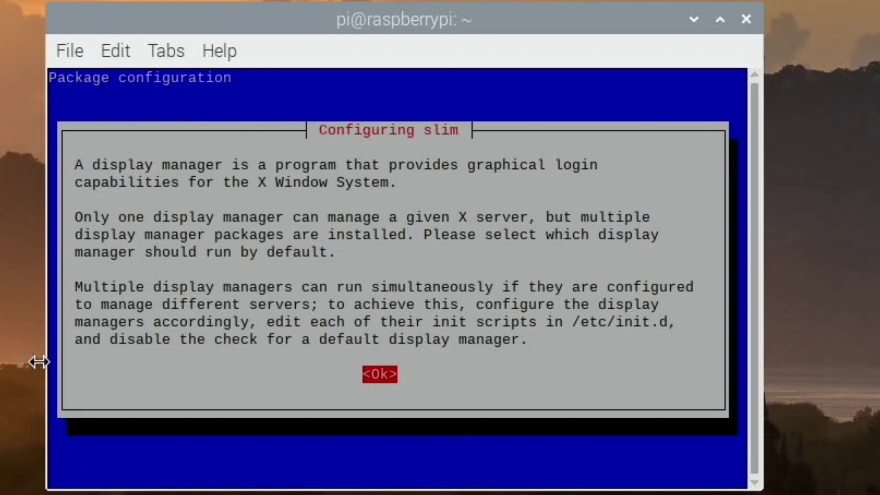
key("Return")
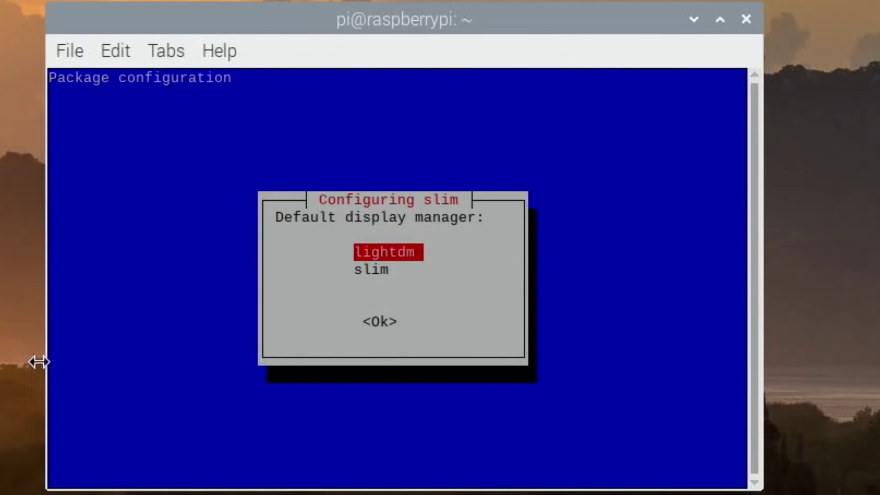
key("Down")
key("Return")
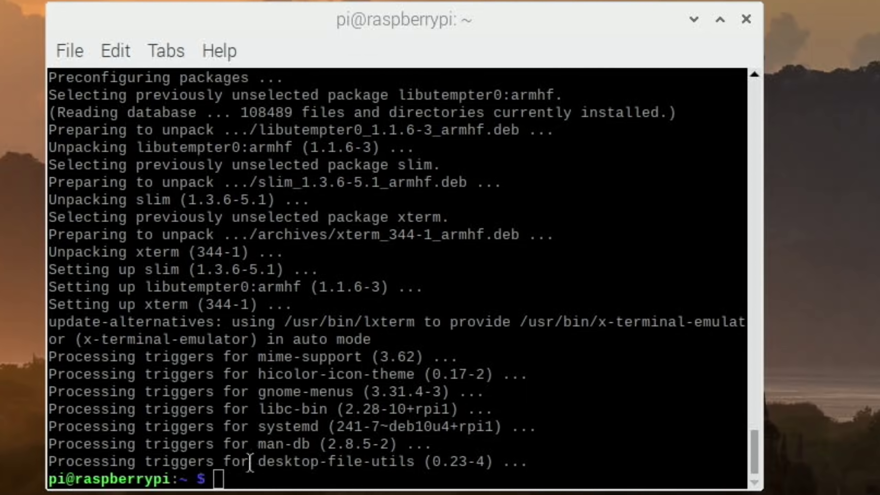
right_click(238, 482)
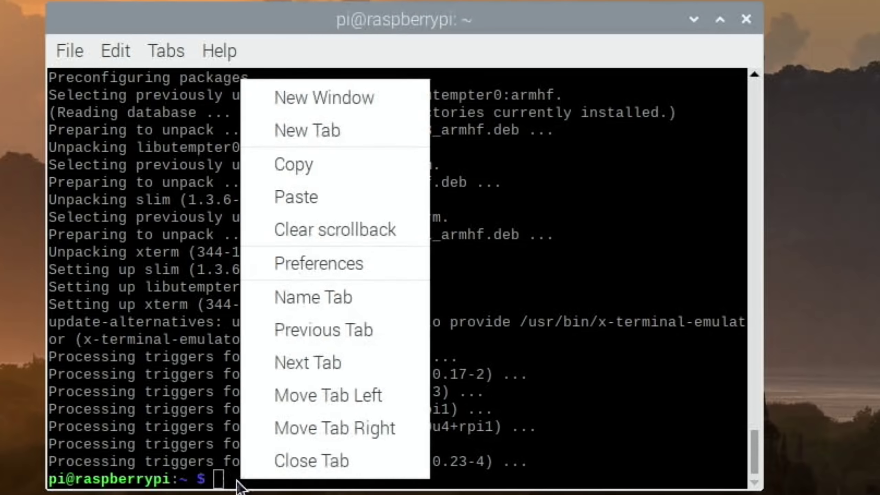
left_click(300, 200)
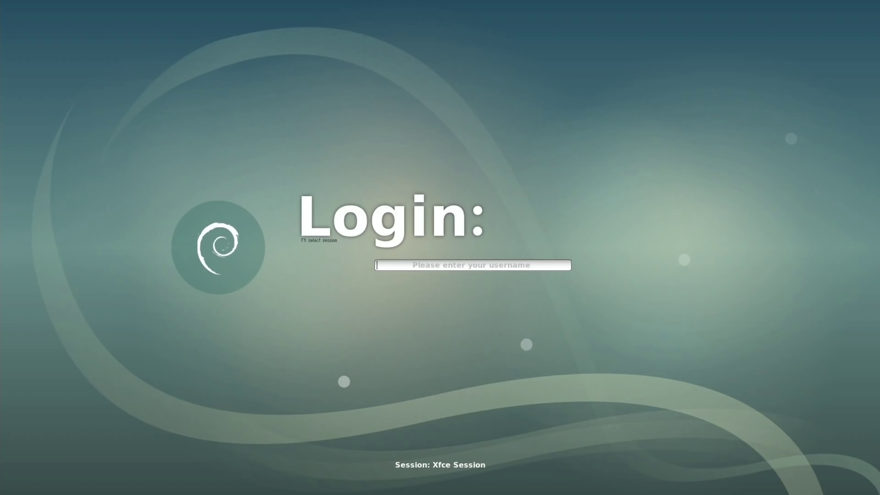
- Pick the session type at SLiM, sign in with the user's credentials, and accept the default panel config
key("F1")
key("F1")
key("F1")
key("F1")
type("pi")
key("Return")
type("raspber")
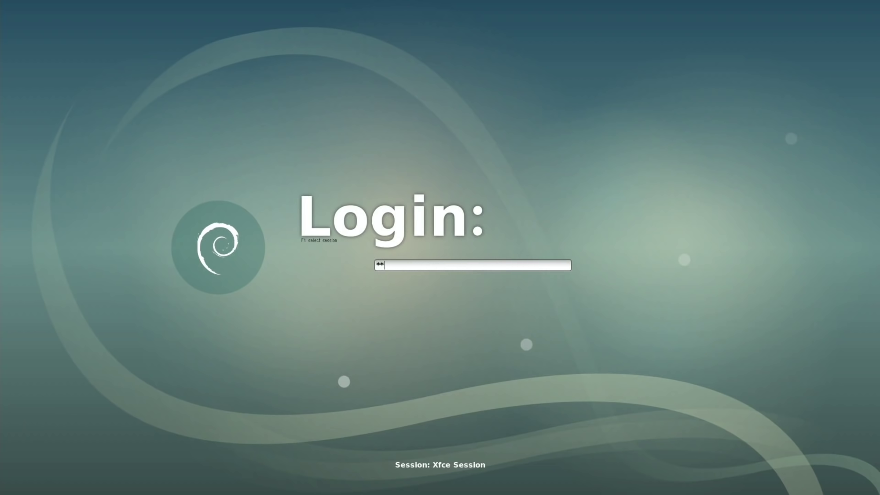
type("ry")
key("Return")
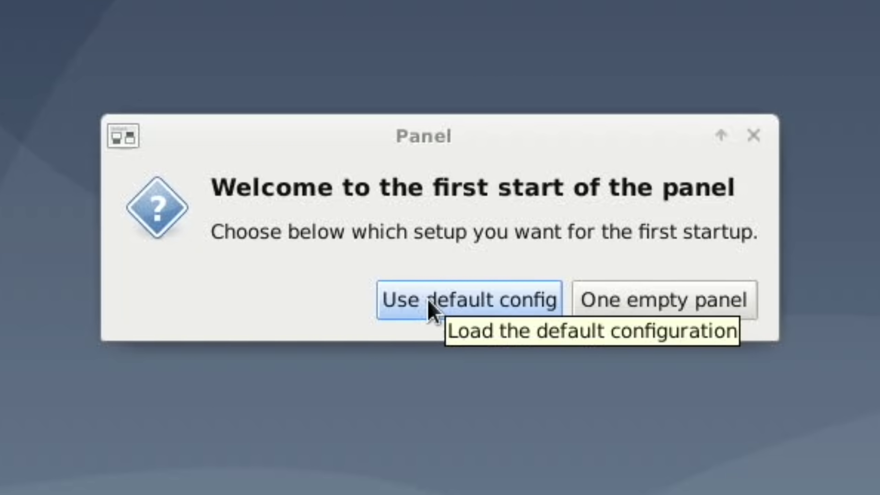
left_click(428, 298)
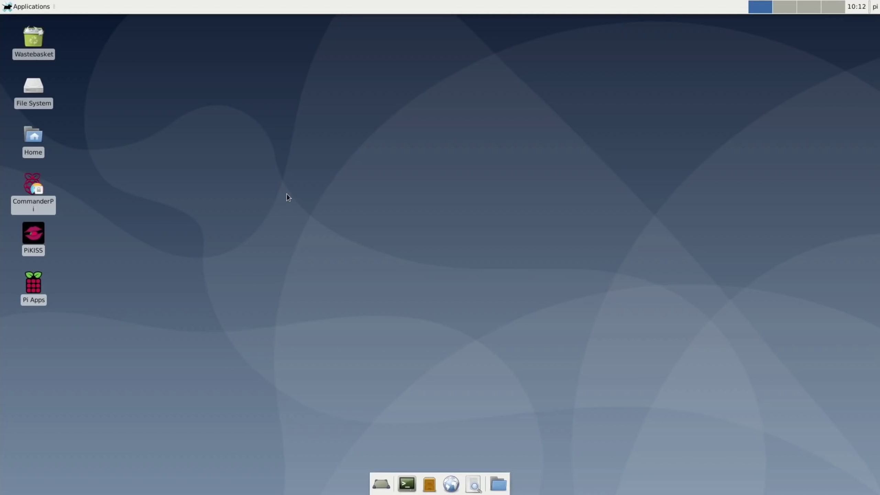
- Launch the Appearance settings by searching 'app' in the application finder
left_click(45, 10)
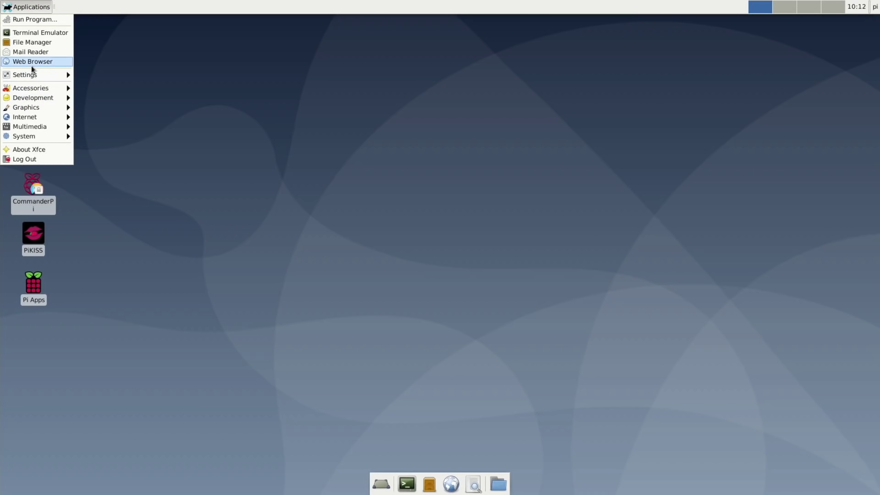
left_click(203, 79)
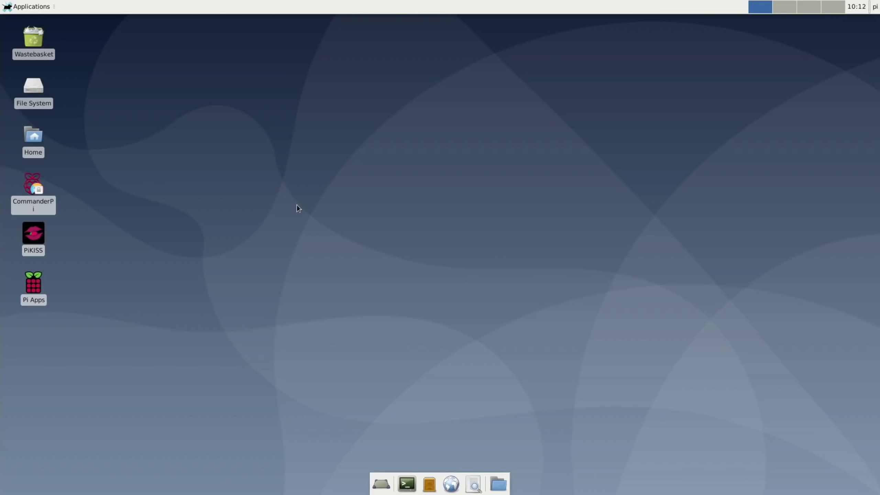
left_click(474, 484)
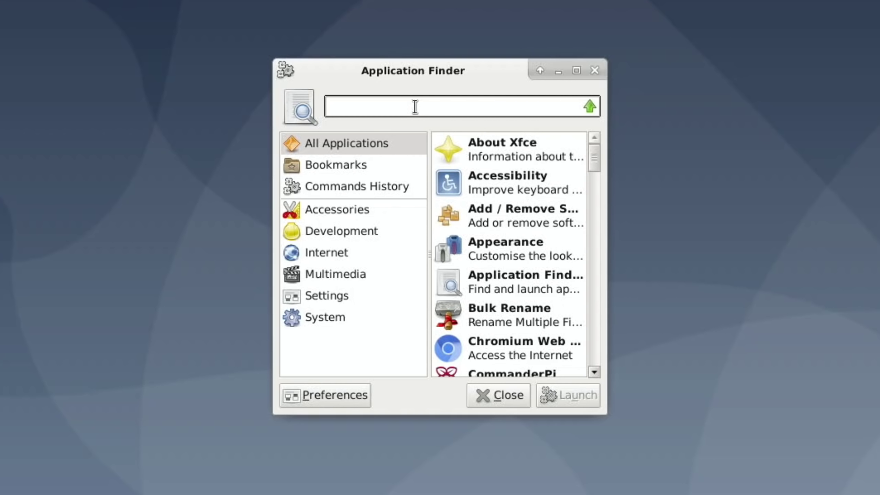
type("app")
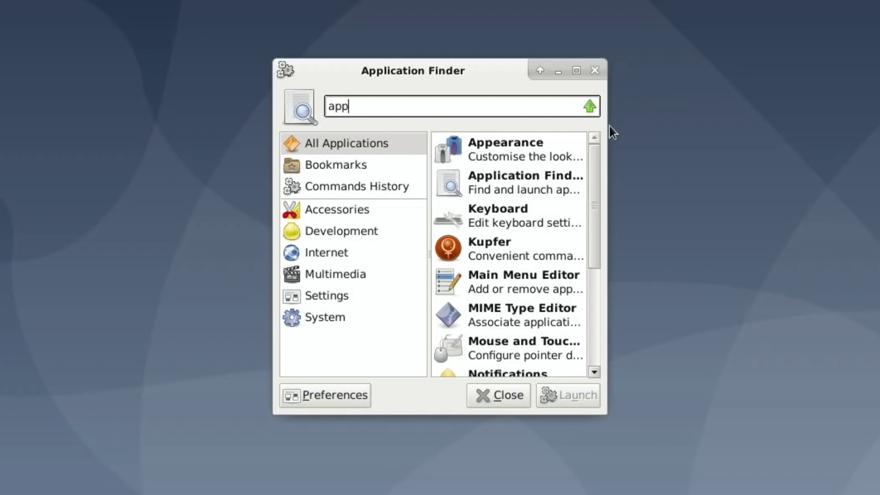
left_click(551, 146)
left_click(572, 391)
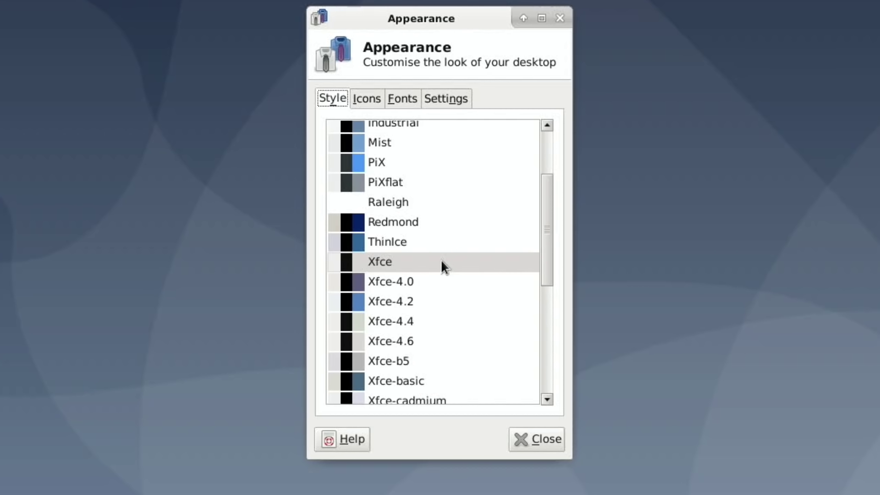
- Apply the Adwaita-dark style and PiXflat icon theme, review the remaining tabs, then close Appearance
scroll(441, 259, "up", 3)
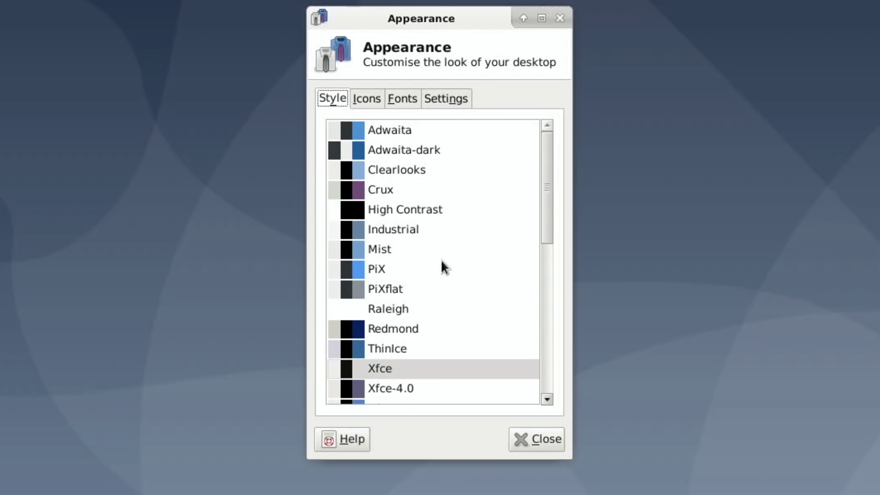
left_click(389, 158)
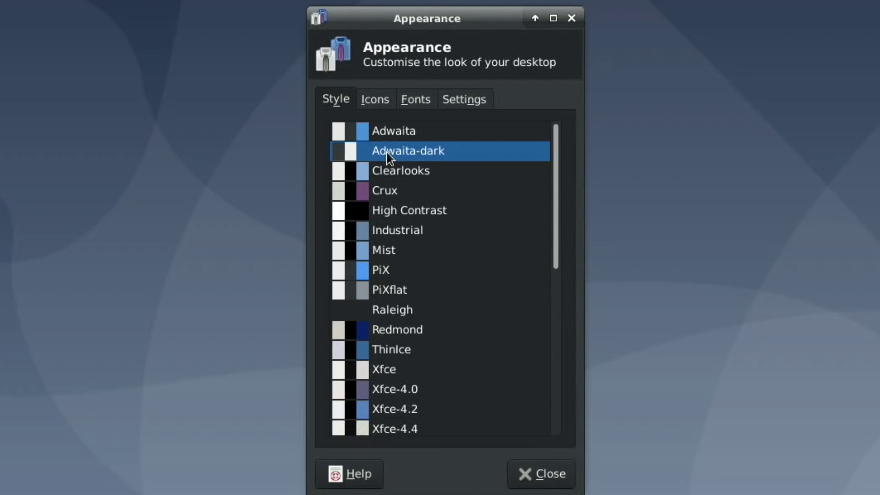
left_click(377, 100)
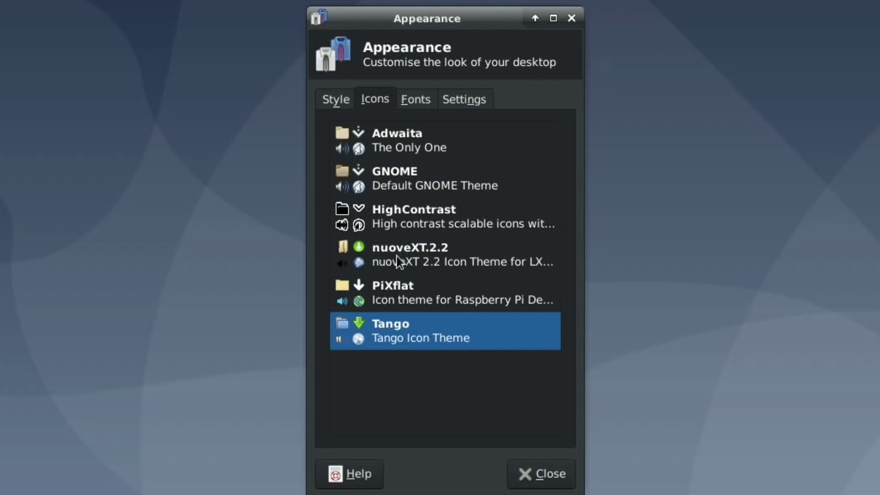
left_click(380, 299)
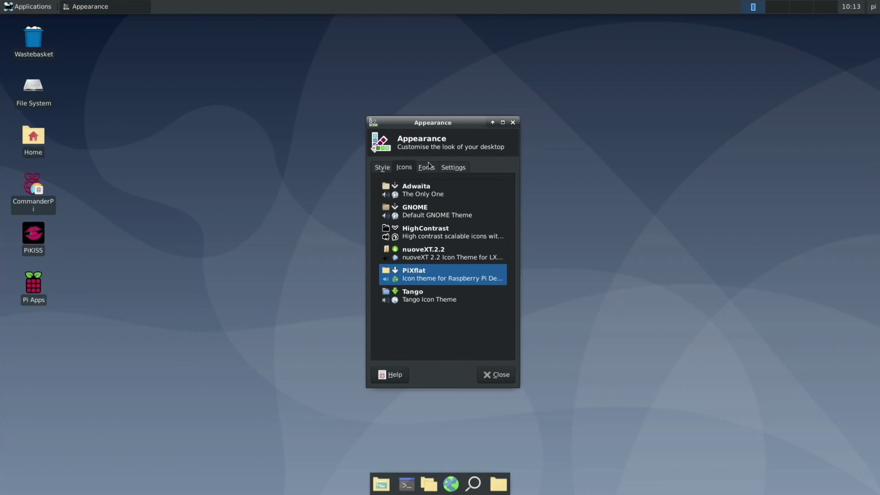
left_click(419, 95)
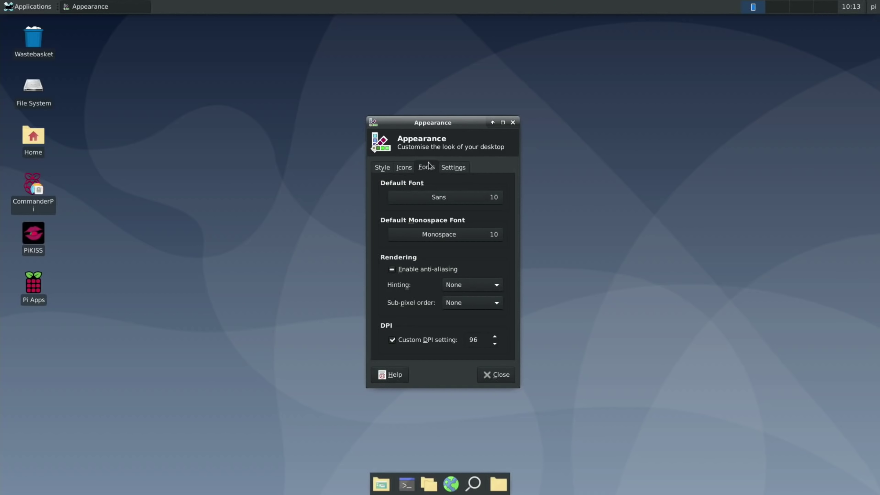
left_click(404, 169)
left_click(453, 170)
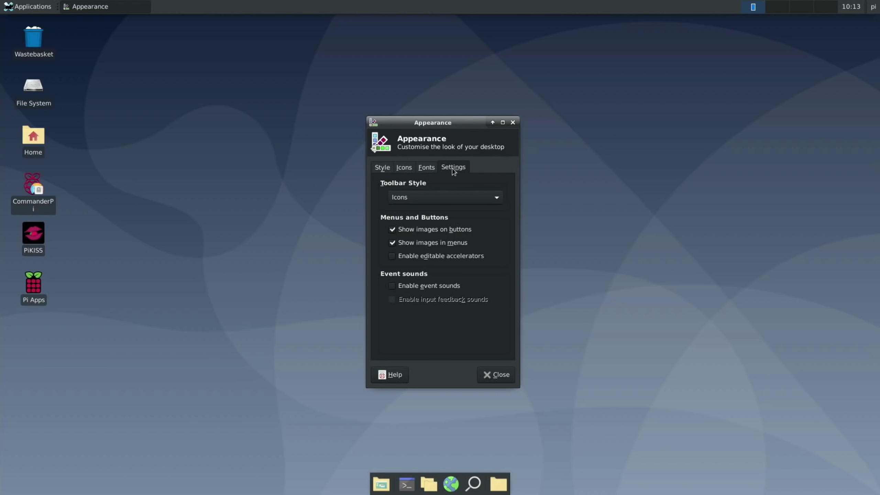
left_click(487, 375)
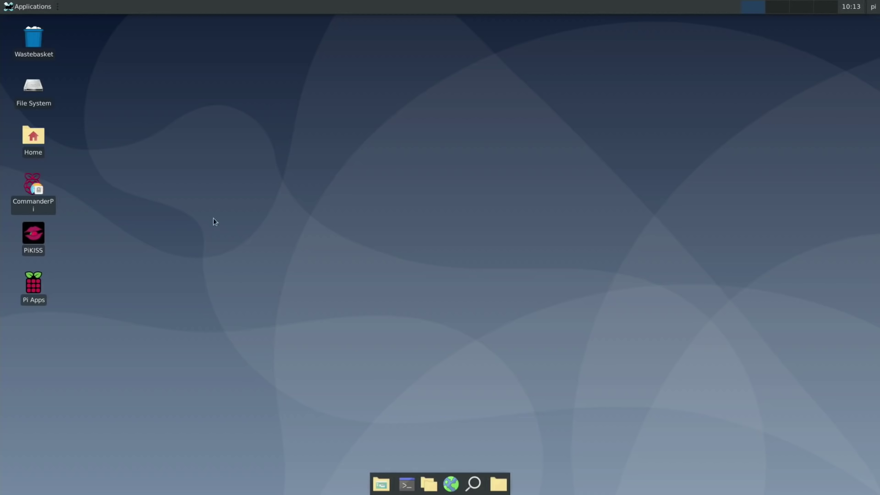
- Add a new Launcher item to the bottom panel from Add New Items
left_click(473, 484)
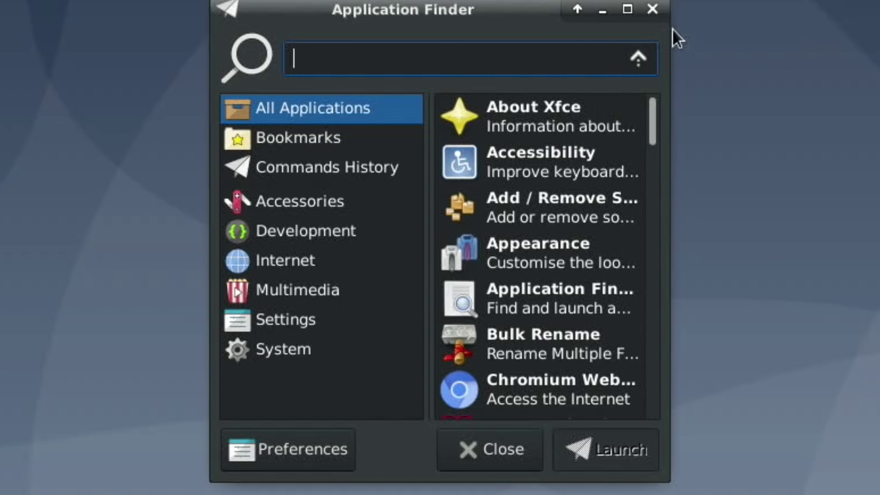
left_click(652, 9)
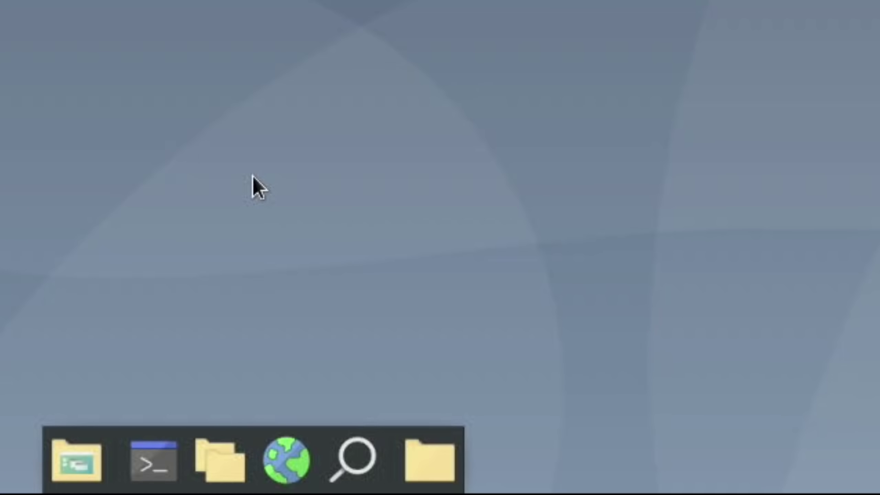
right_click(393, 491)
mouse_move(443, 483)
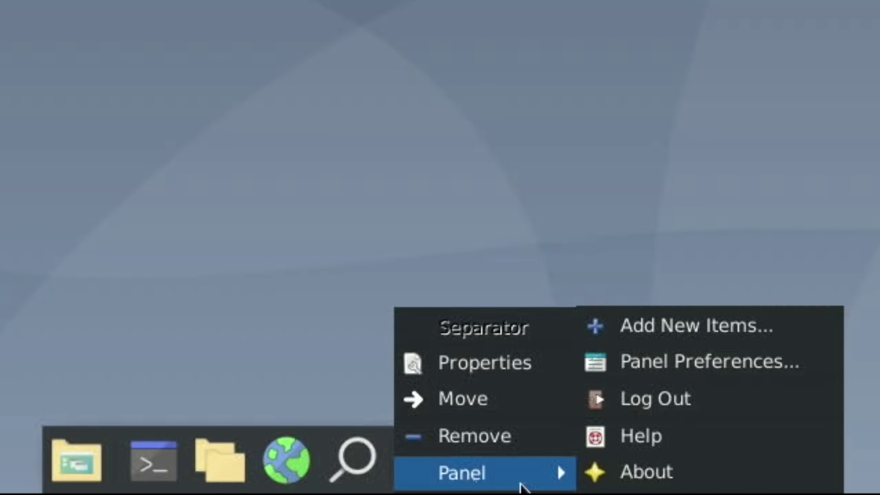
left_click(658, 334)
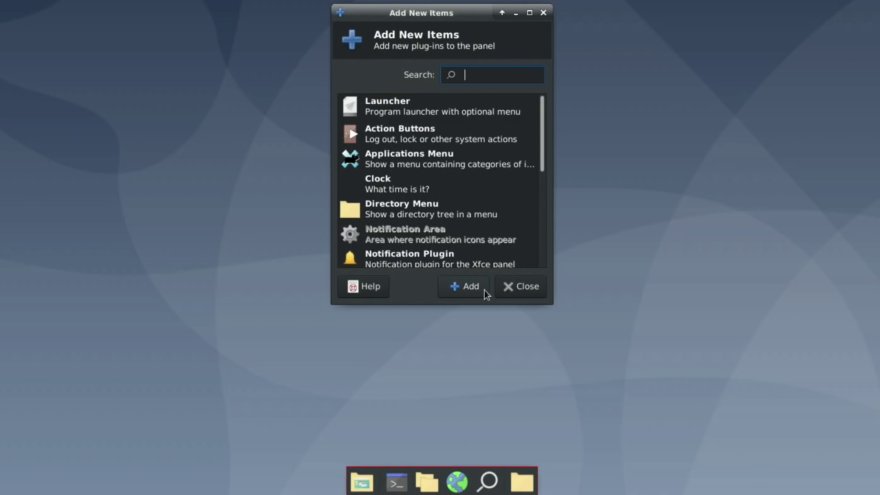
left_click(469, 290)
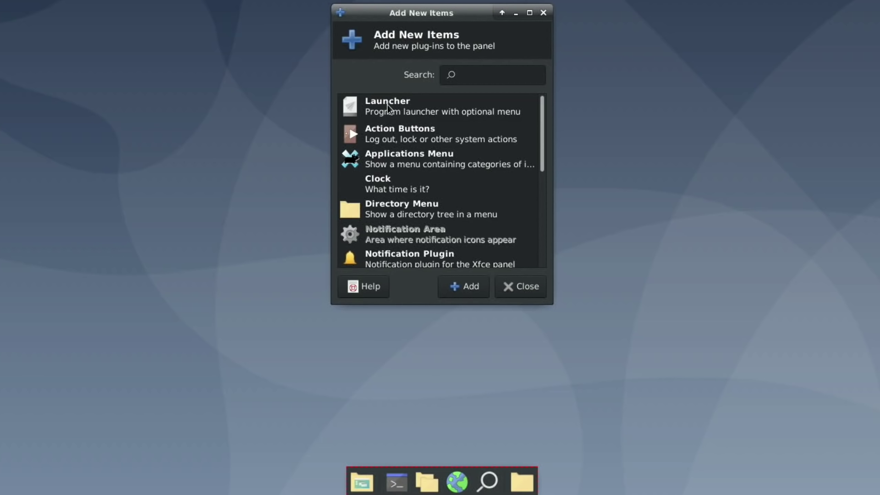
left_click(387, 105)
left_click(477, 287)
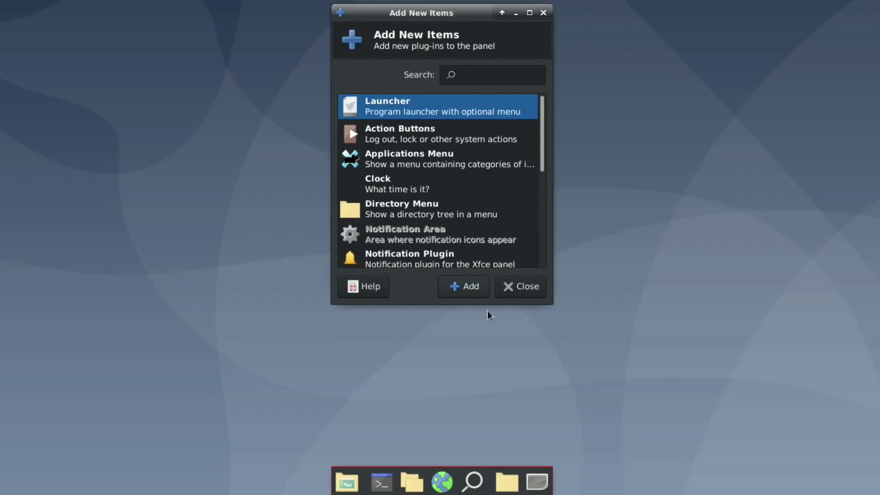
- Set the new launcher to open Pi Apps in its properties
right_click(534, 483)
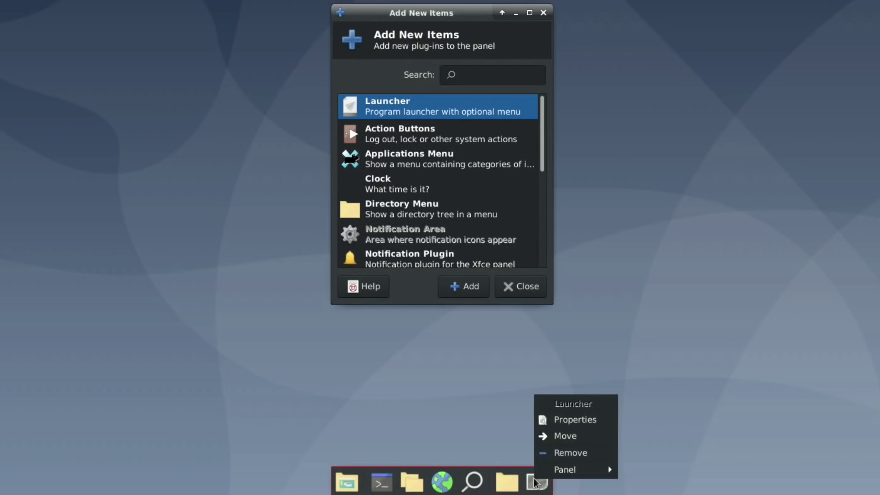
left_click(557, 423)
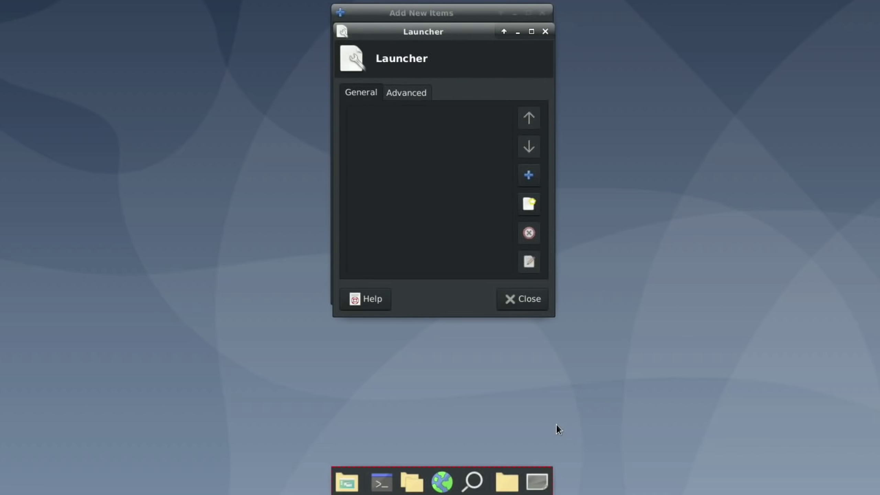
left_click(526, 173)
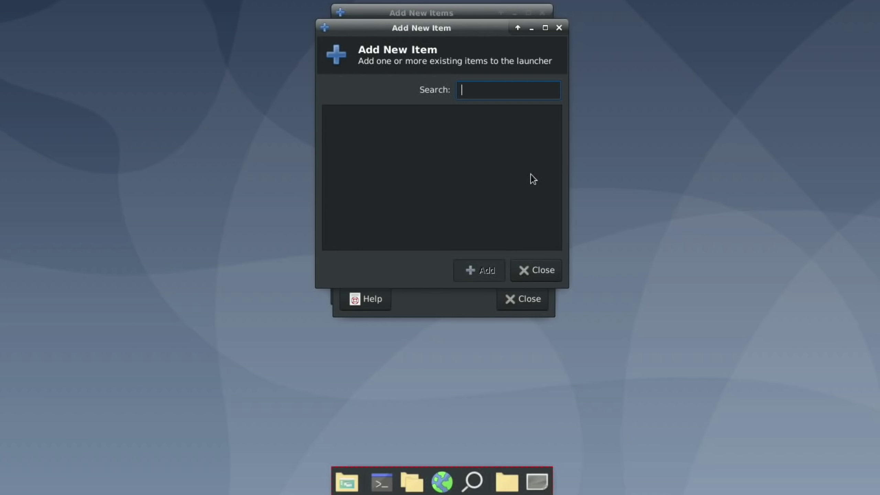
scroll(421, 162, "down", 2)
scroll(420, 162, "down", 10)
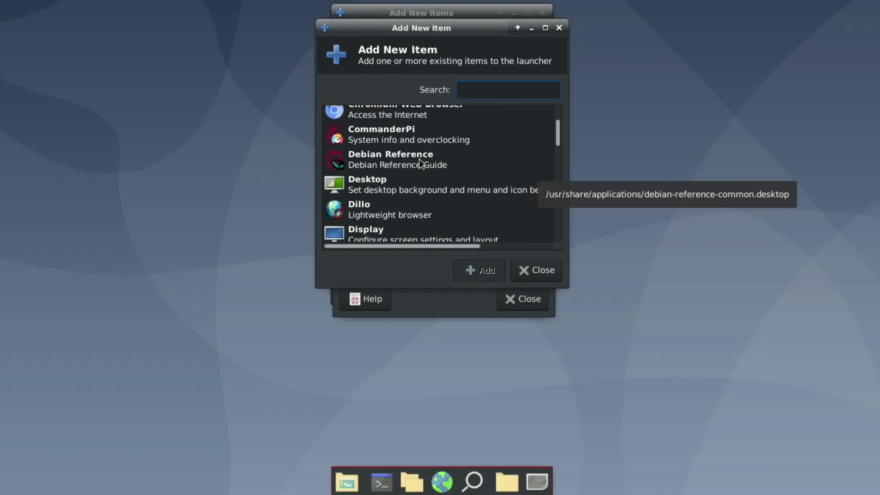
scroll(419, 160, "down", 8)
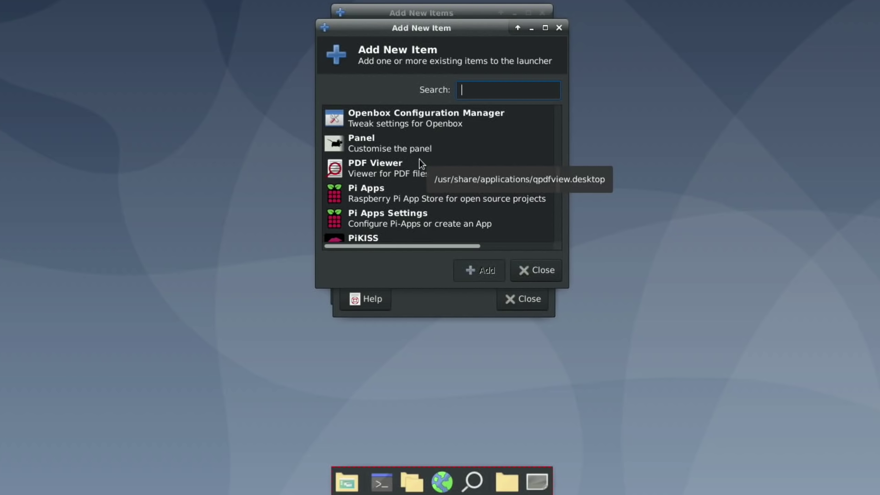
left_click(356, 193)
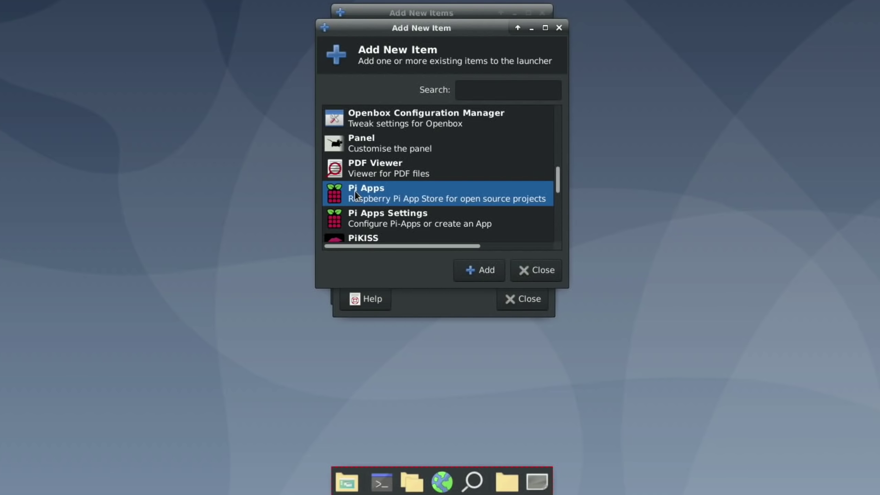
left_click(485, 270)
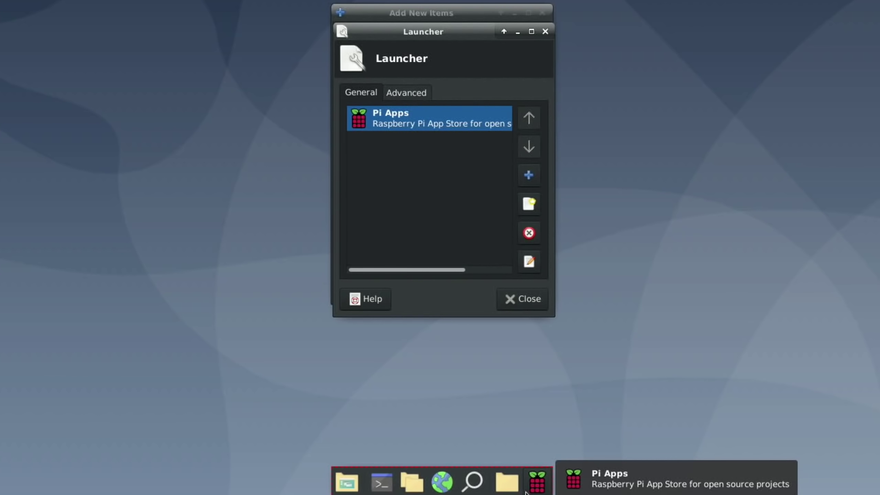
- Reopen the panel's Add New Items list
right_click(508, 483)
mouse_move(555, 486)
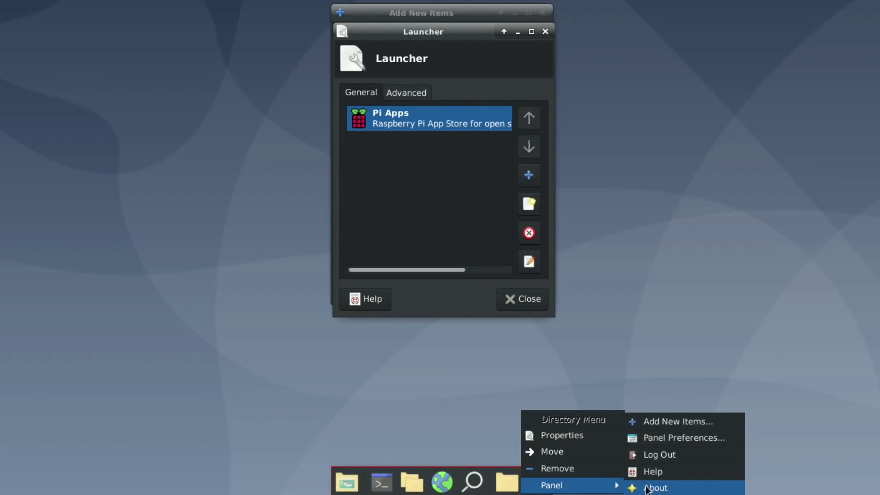
left_click(678, 421)
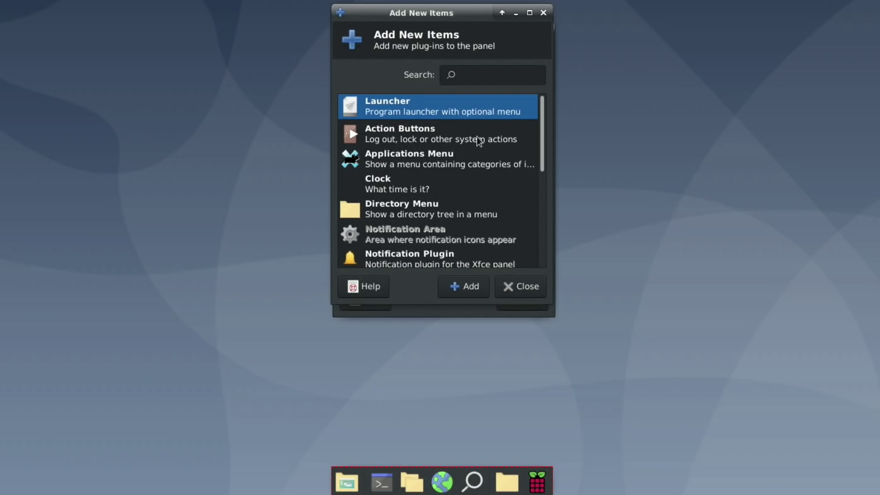
- Add a second Launcher to the panel and close the open panel dialogs
left_click(462, 287)
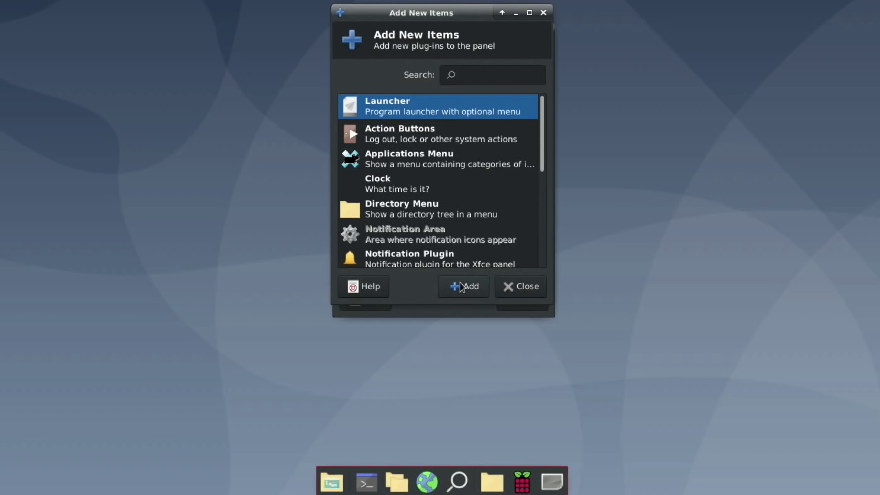
left_click(541, 17)
left_click(543, 29)
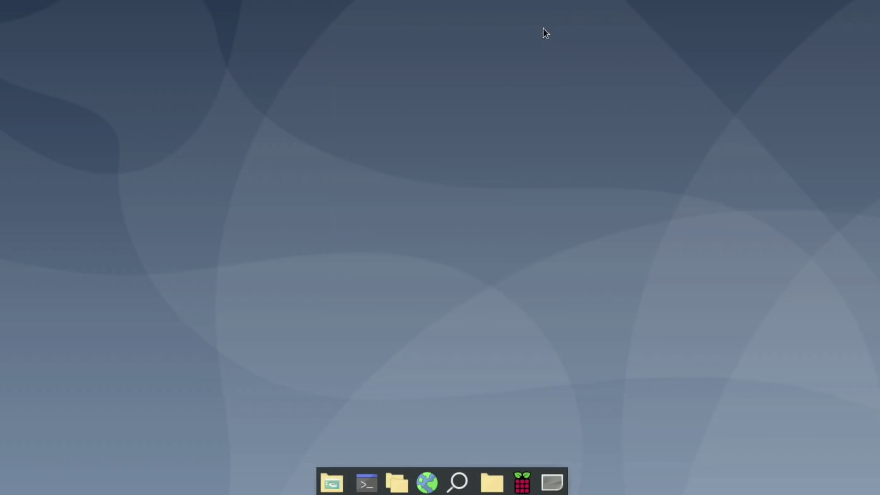
- Make the second launcher open CommanderPi and close its properties
right_click(554, 489)
mouse_move(569, 480)
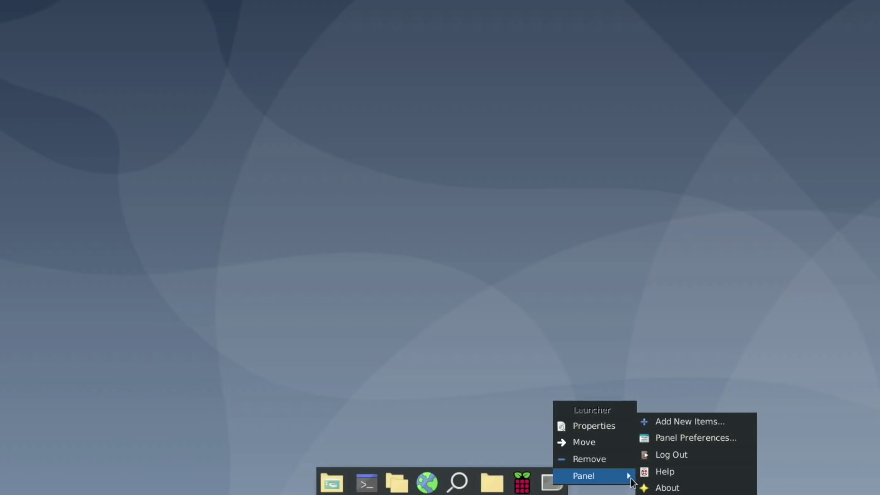
left_click(615, 427)
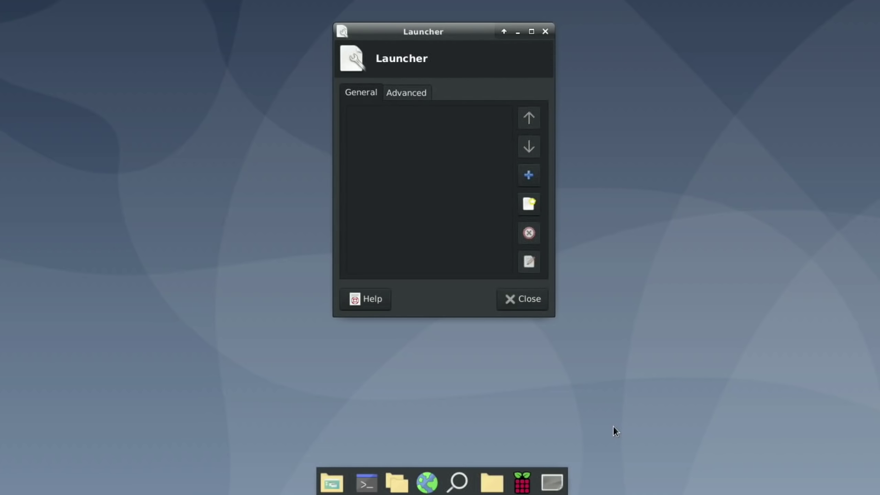
left_click(529, 174)
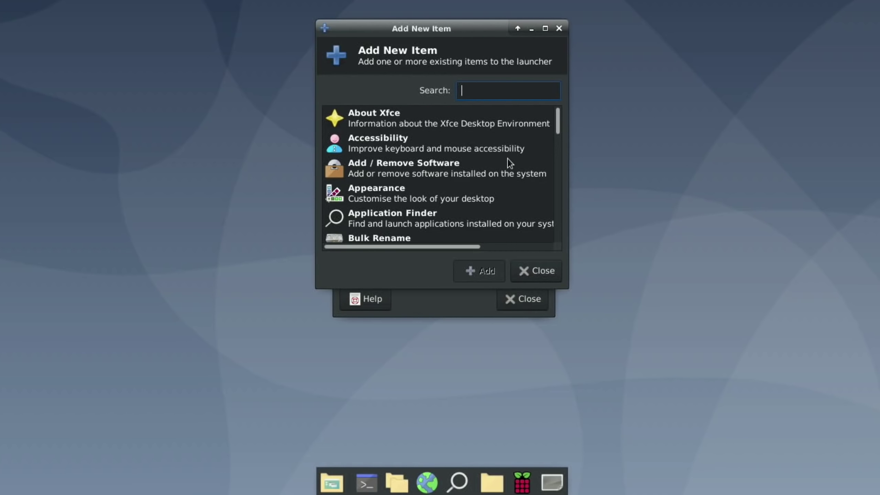
scroll(456, 143, "down", 6)
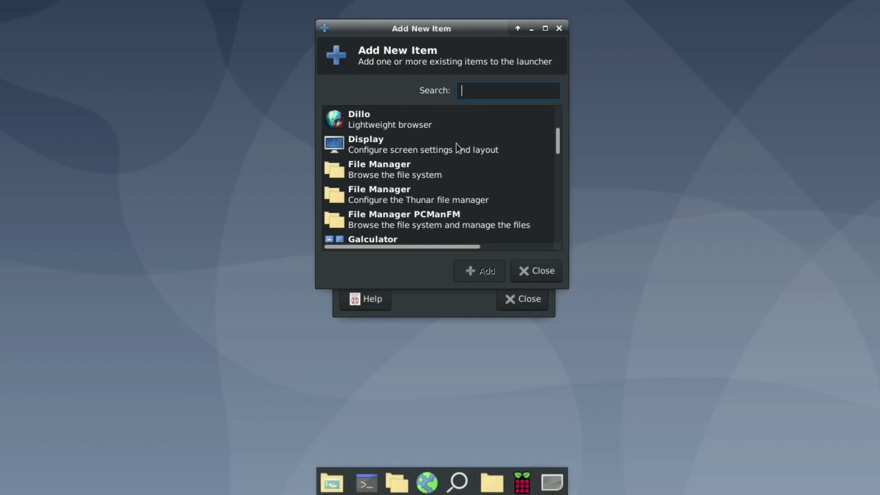
scroll(456, 143, "up", 2)
scroll(457, 143, "up", 2)
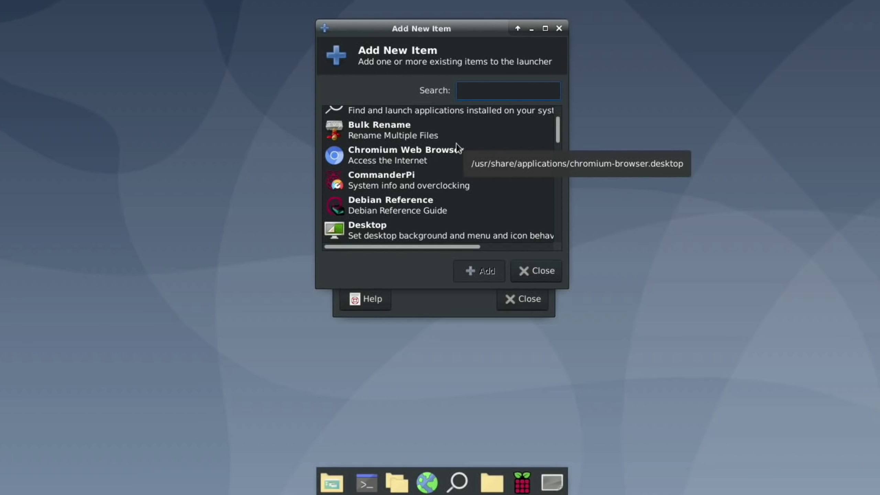
left_click(374, 179)
left_click(465, 278)
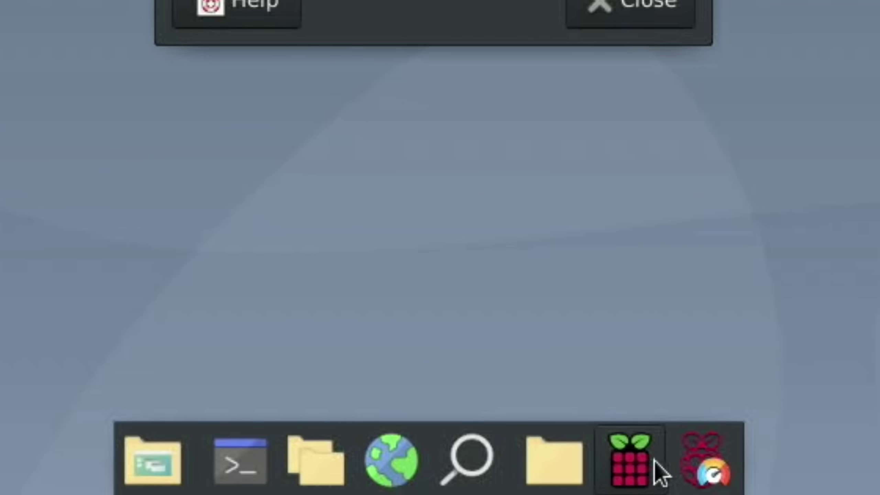
left_click(623, 5)
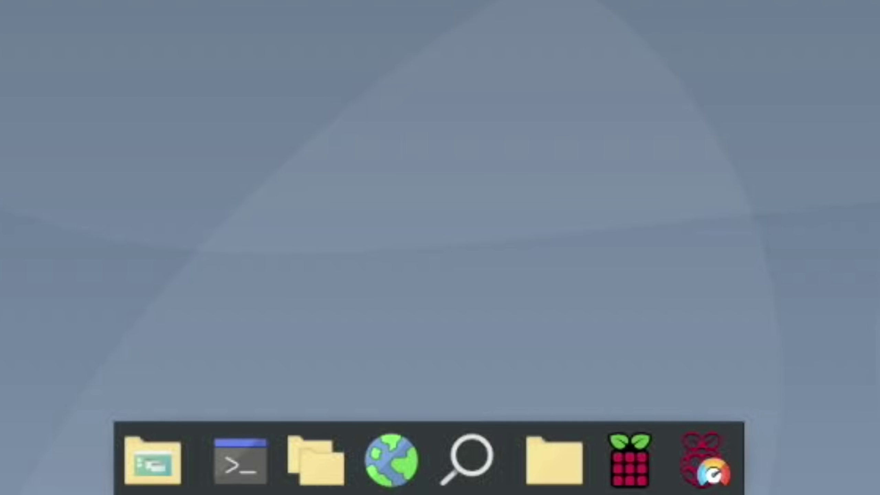